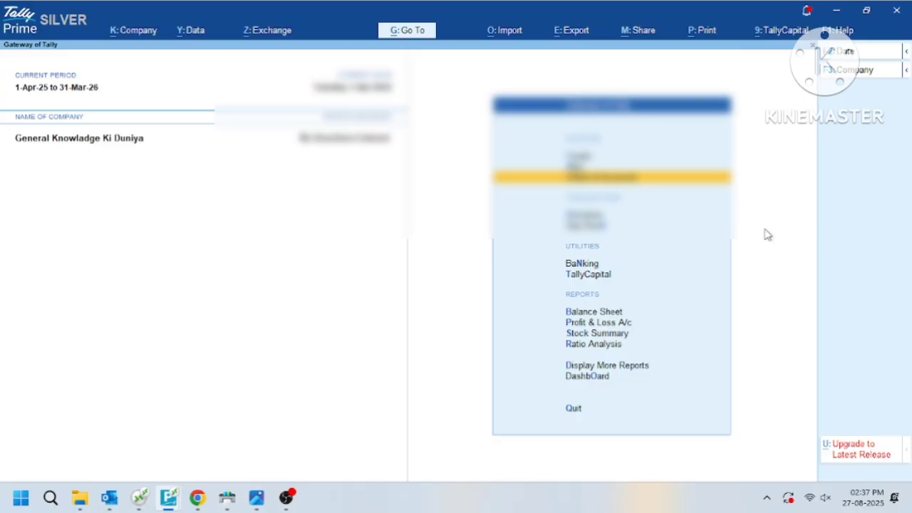
- Switch to the image viewer to examine the vehicle purchase invoice, and return to TallyPrime
left_click(258, 498)
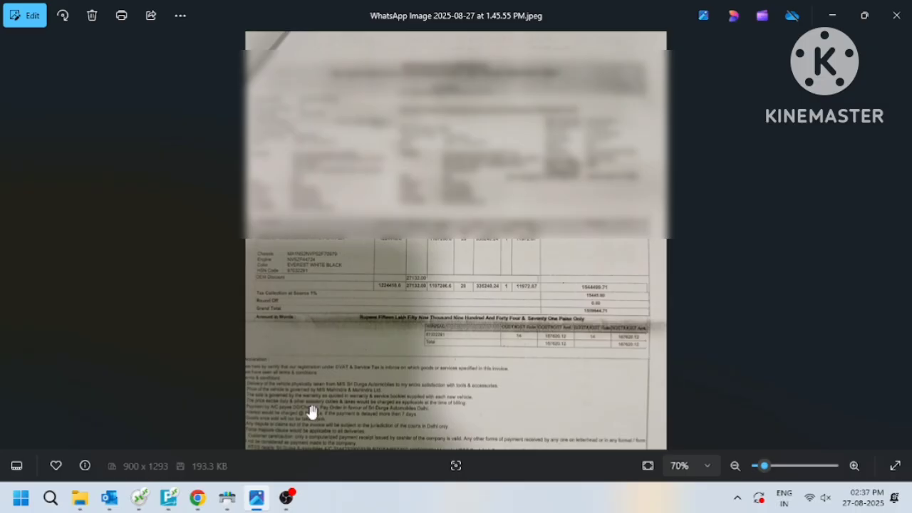
scroll(239, 450, "up", 1)
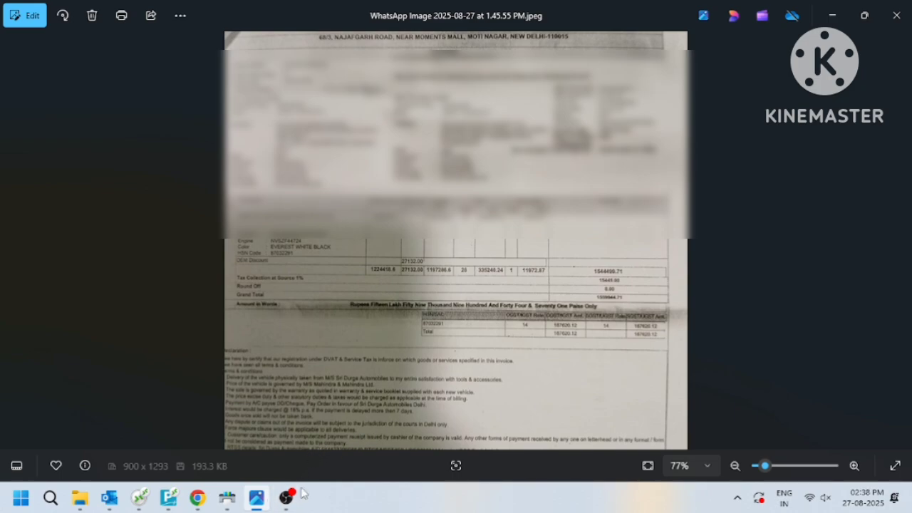
mouse_move(169, 498)
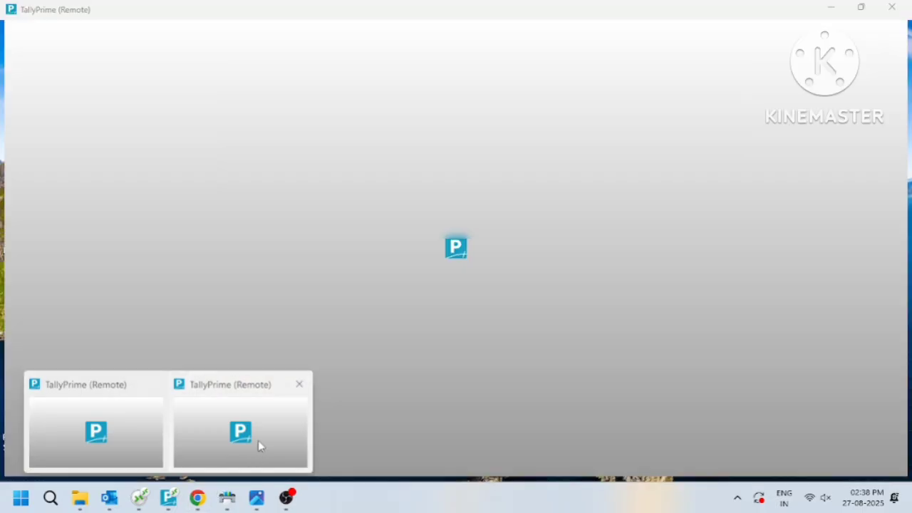
left_click(258, 440)
key("Down")
key("Down")
key("Down")
key("Down")
key("Down")
key("Down")
key("Down")
key("Down")
key("Down")
key("Up")
key("Up")
key("Down")
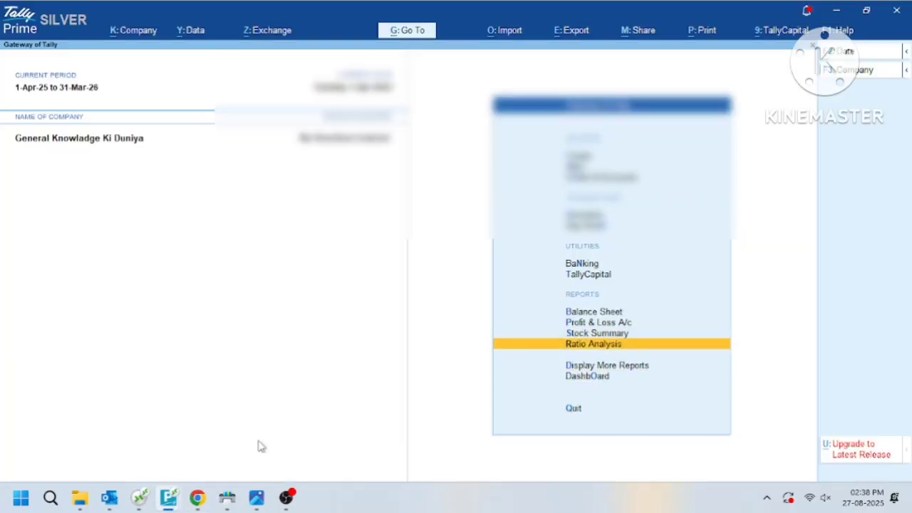
key("Up")
key("Up")
key("Up")
key("Up")
key("Up")
key("Down")
key("Down")
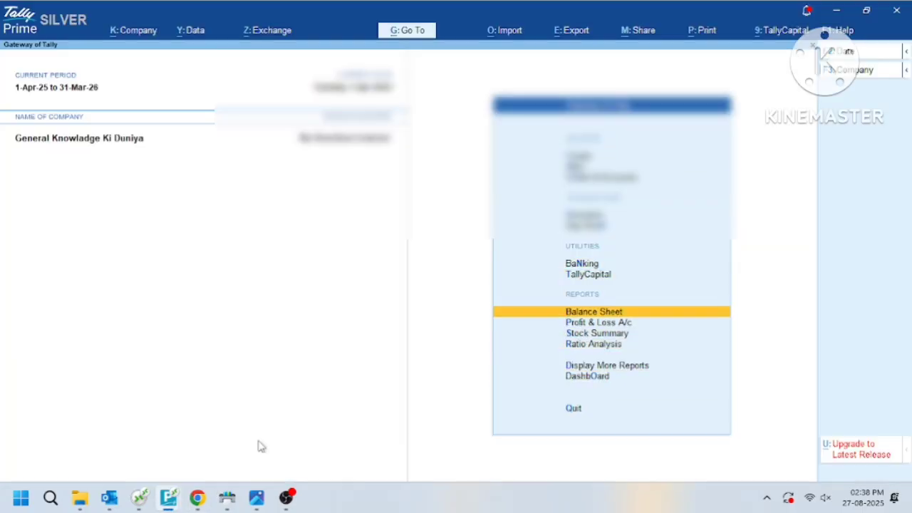
key("Down")
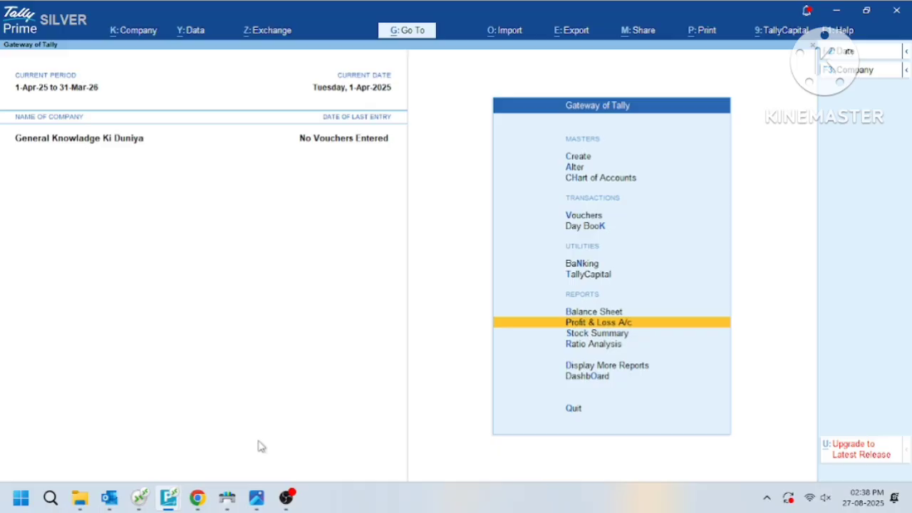
- Start a journal voucher and set its date to 27.8.25
key("v")
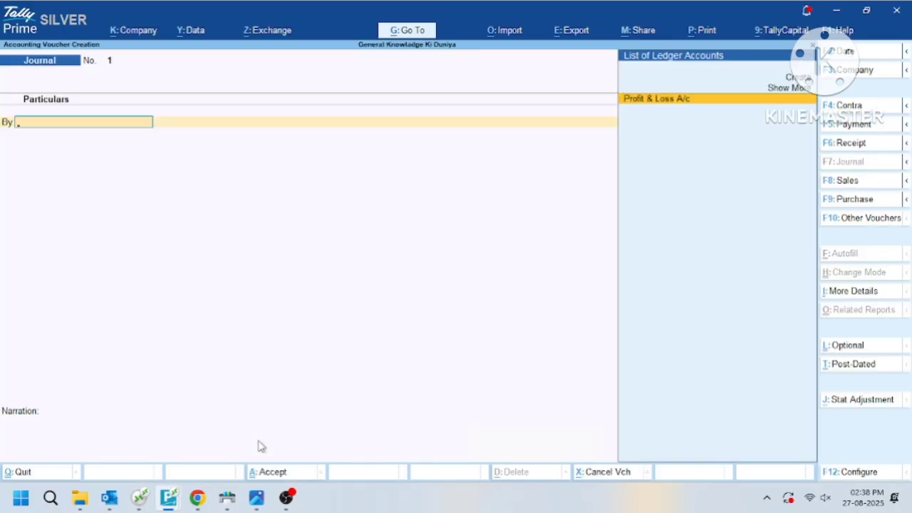
key("alt")
key("F2")
type("27")
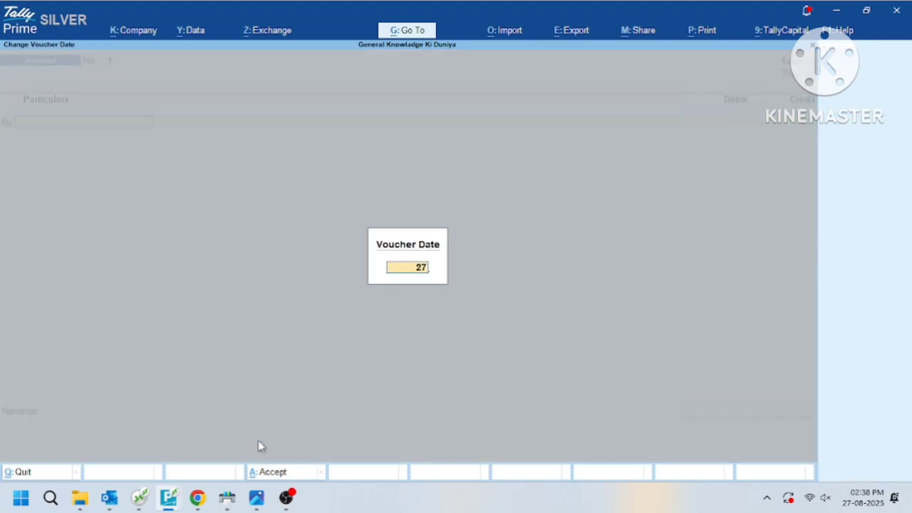
type(".8.25")
key("Return")
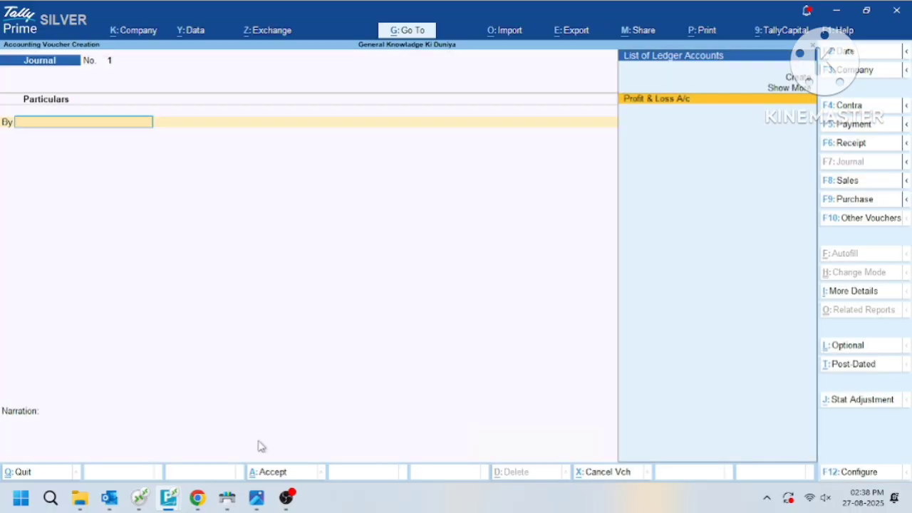
- Create a ledger named "Mahidra Xuv 3xo" from the voucher's debit line and place it under Fixed Assets
key("alt")
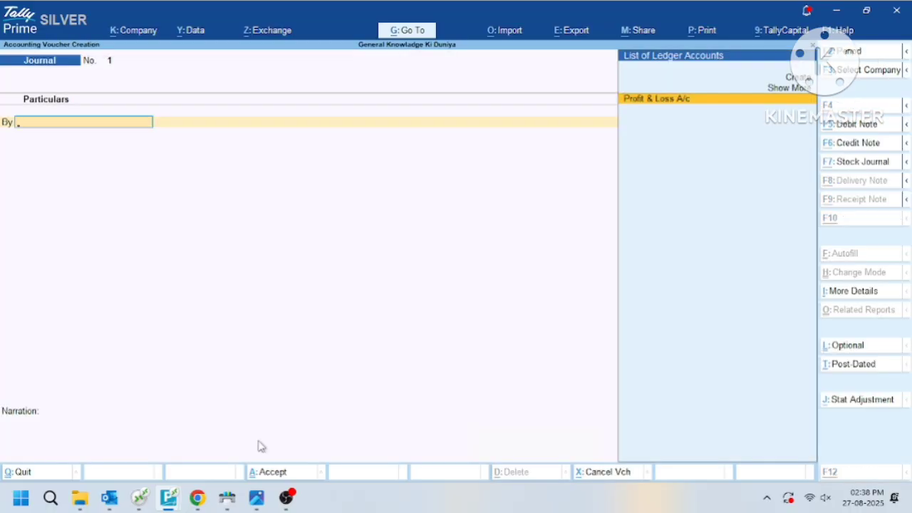
key("alt+c")
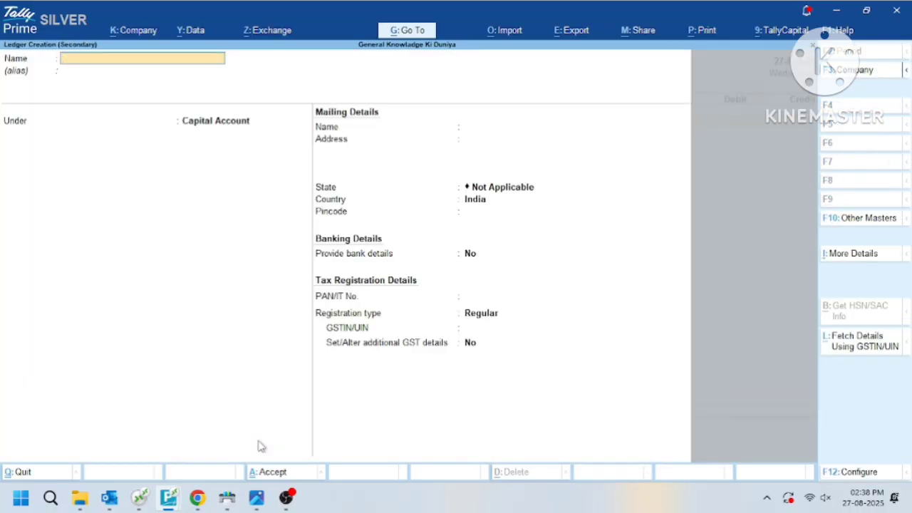
type("Mahidra xuv 3xo")
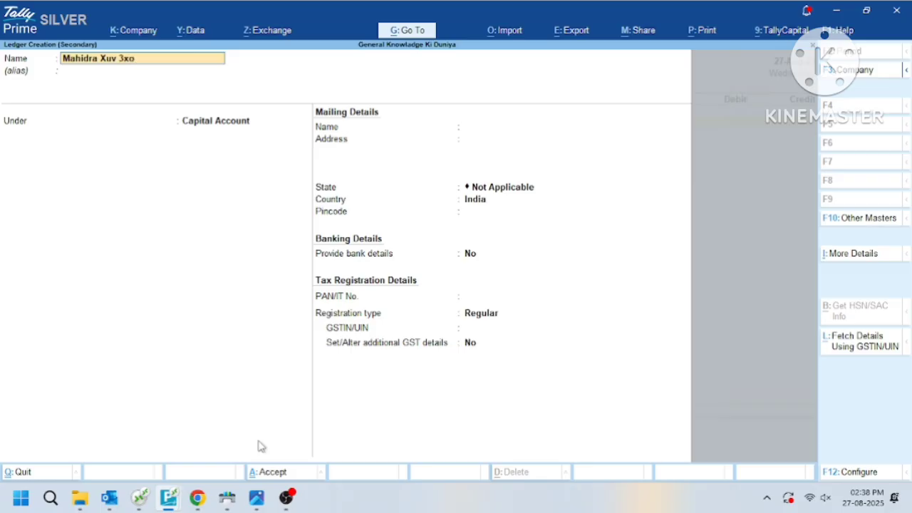
key("Return")
key("Return")
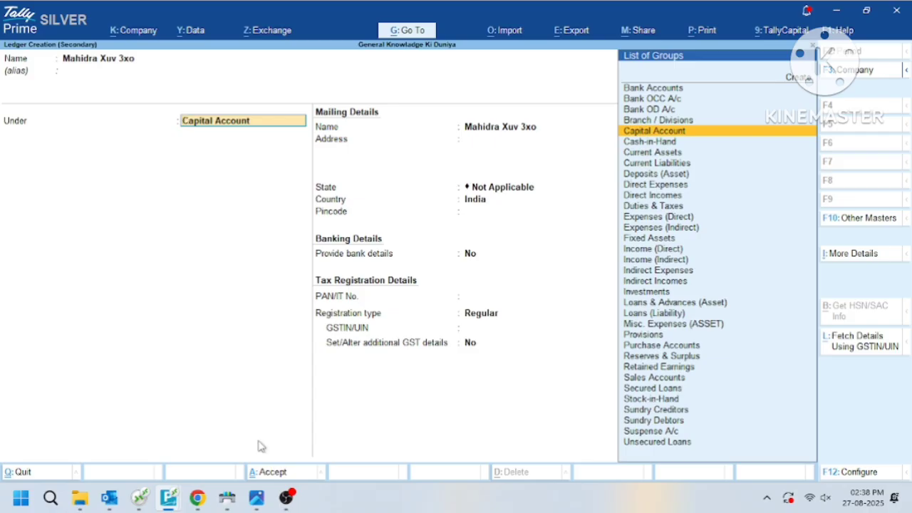
type("Fic")
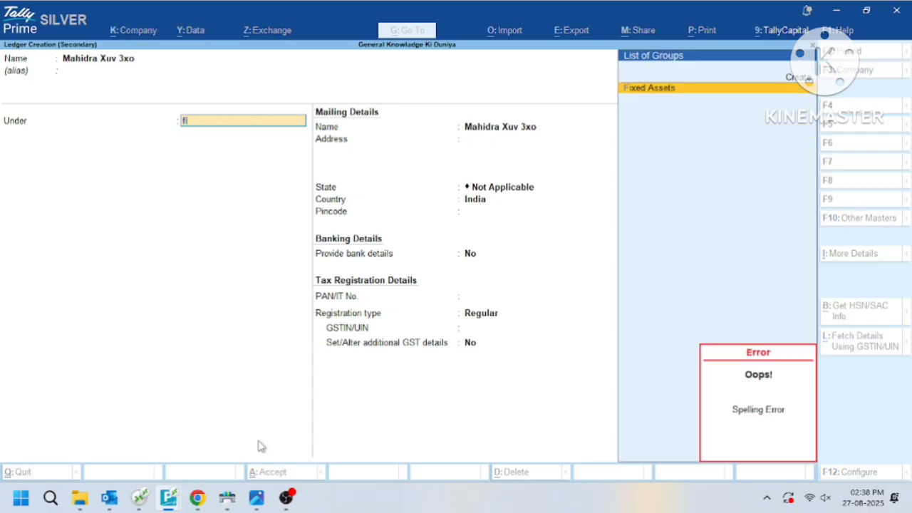
key("Return")
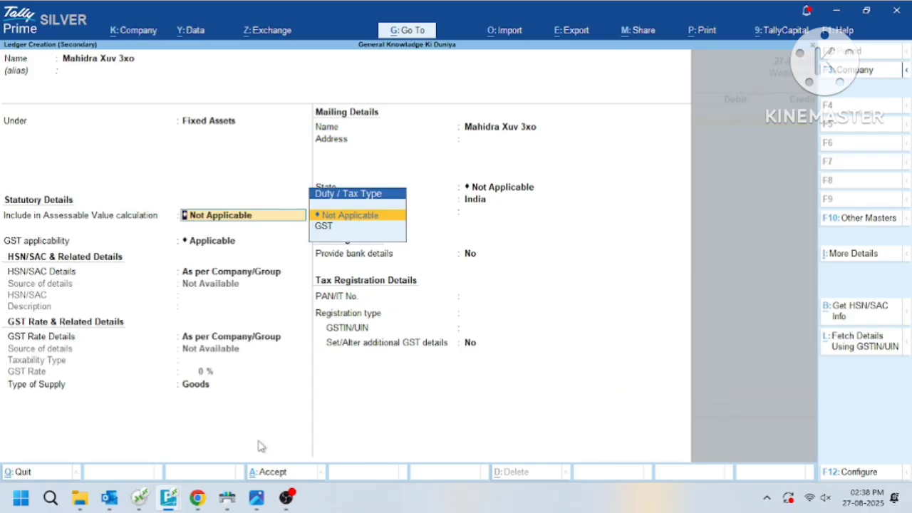
- Set the vehicle ledger's GST applicability to Not Applicable, keep the remaining defaults, and save the ledger
key("Return")
key("Return")
key("BackSpace")
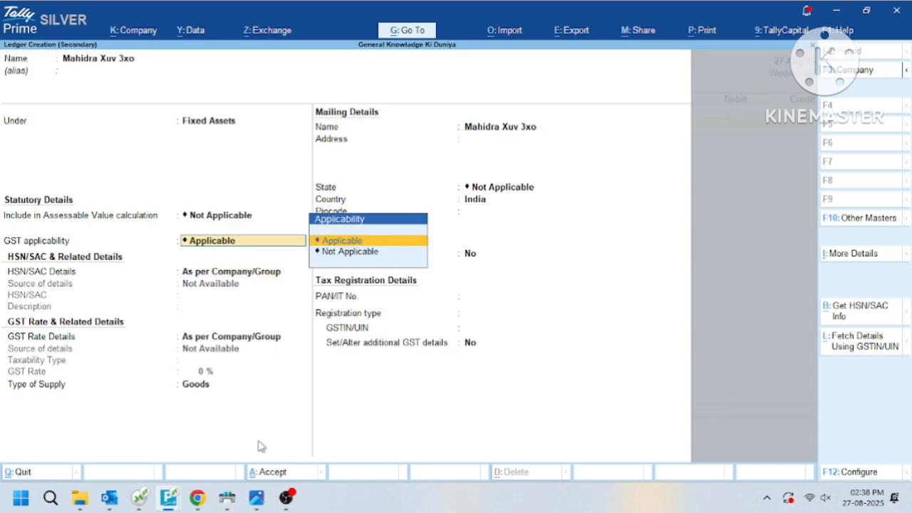
key("Down")
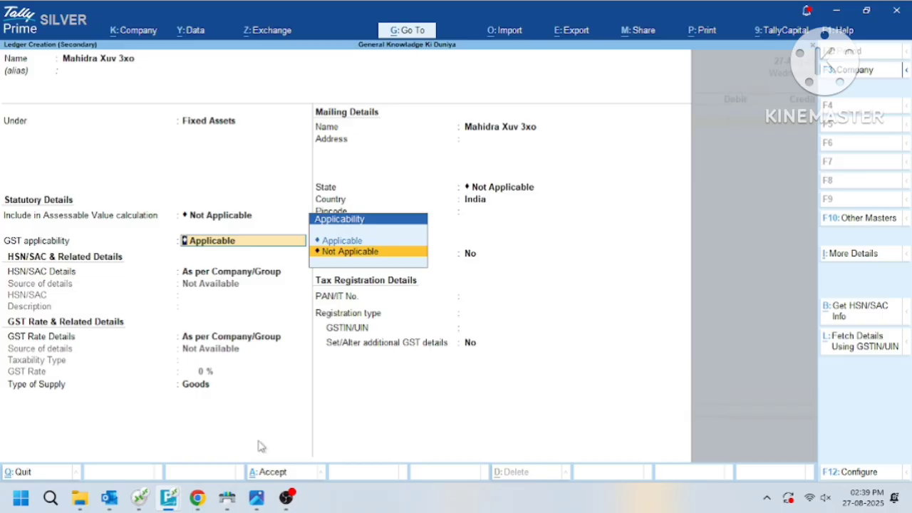
key("Return")
key("Return")
key("Return")
key("Return")
key("Return")
key("Return")
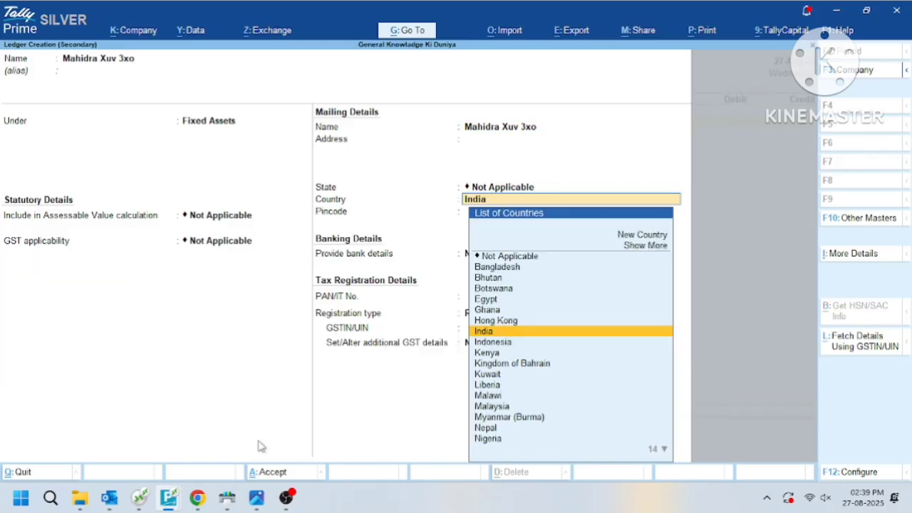
key("Return")
key("Return")
key("Return")
key("Return")
key("Return")
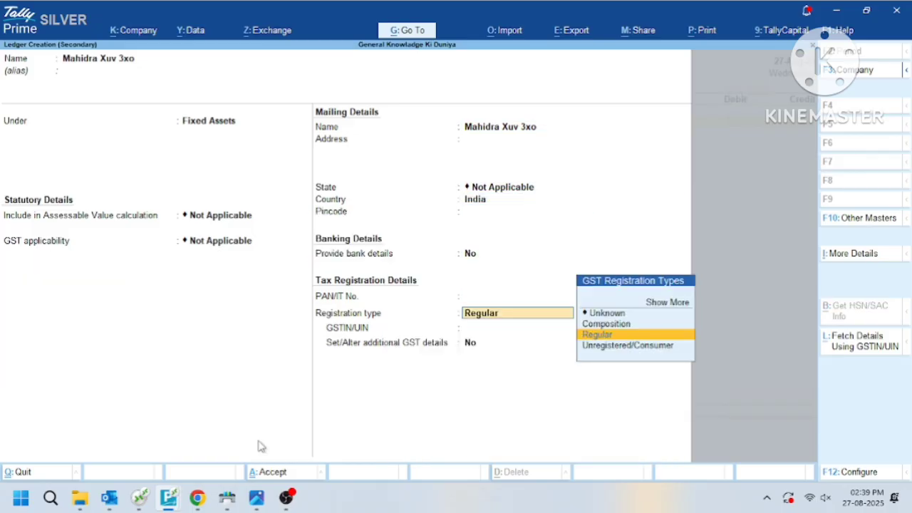
key("Return")
key("Return")
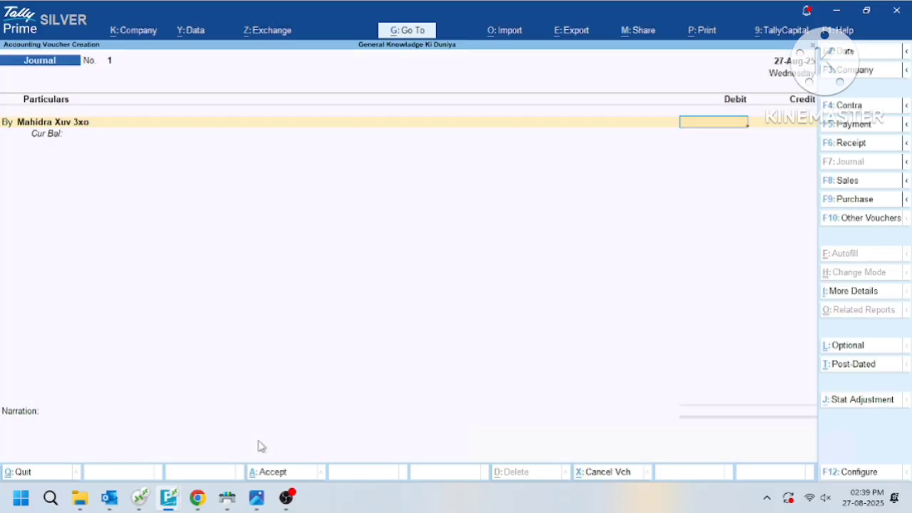
- Enter a debit amount of 17,49,000 for Mahidra Xuv 3xo in the journal voucher
type("156000")
type("0")
key("BackSpace")
key("BackSpace")
key("BackSpace")
key("BackSpace")
key("BackSpace")
key("BackSpace")
type("74900")
type("0")
key("Return")
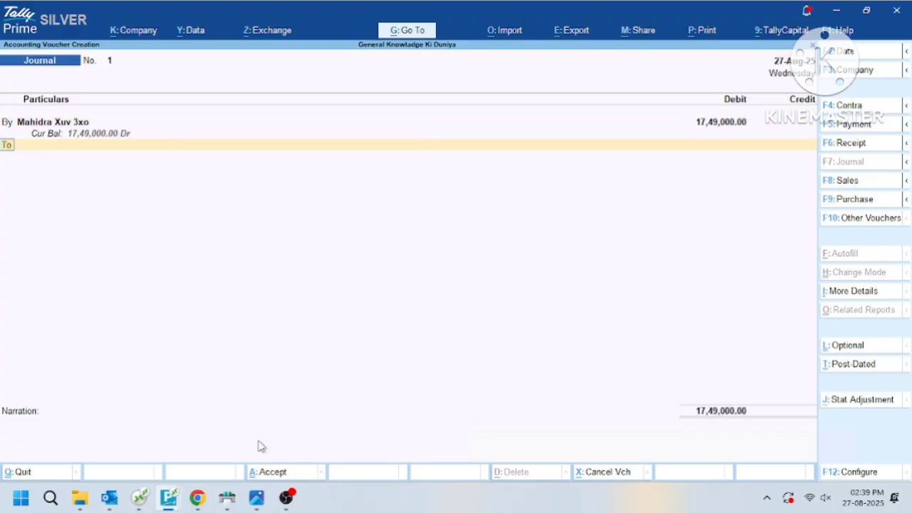
- Create a ledger named "Sri Drugga Automobile" from the voucher's credit line and place it under Sundry Creditors
key("Return")
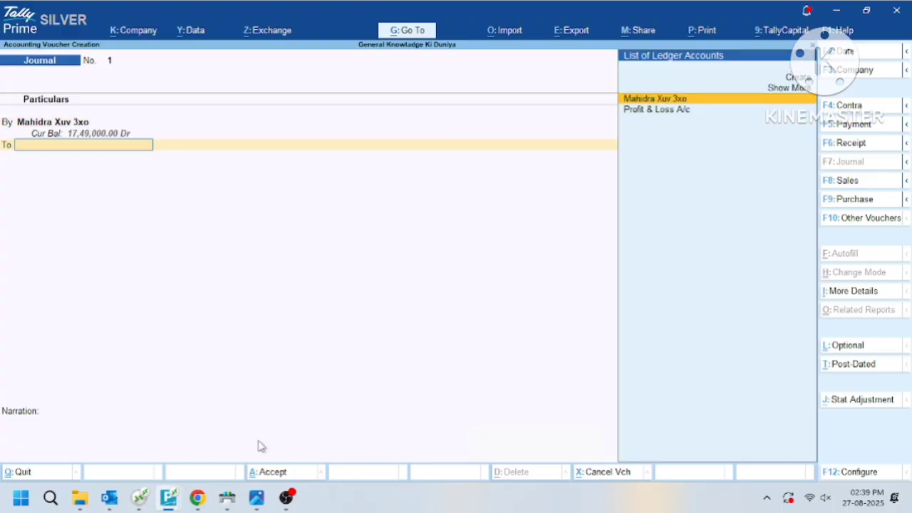
key("alt+c")
type("Sr")
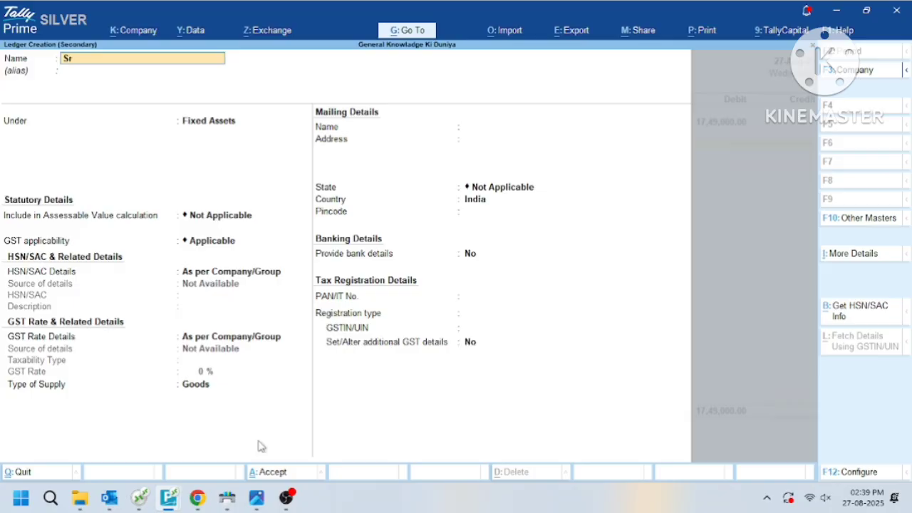
type("i Drugga Automo")
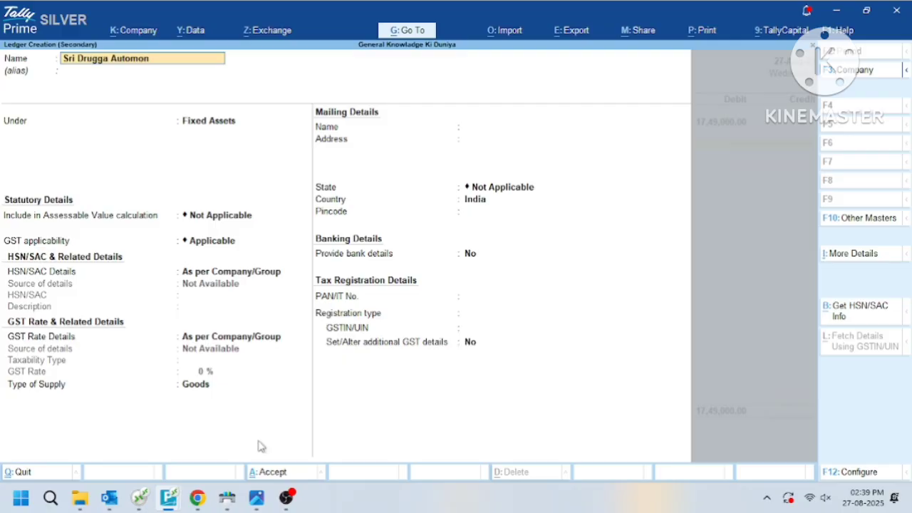
type("bile")
key("Return")
key("Return")
type("Sun")
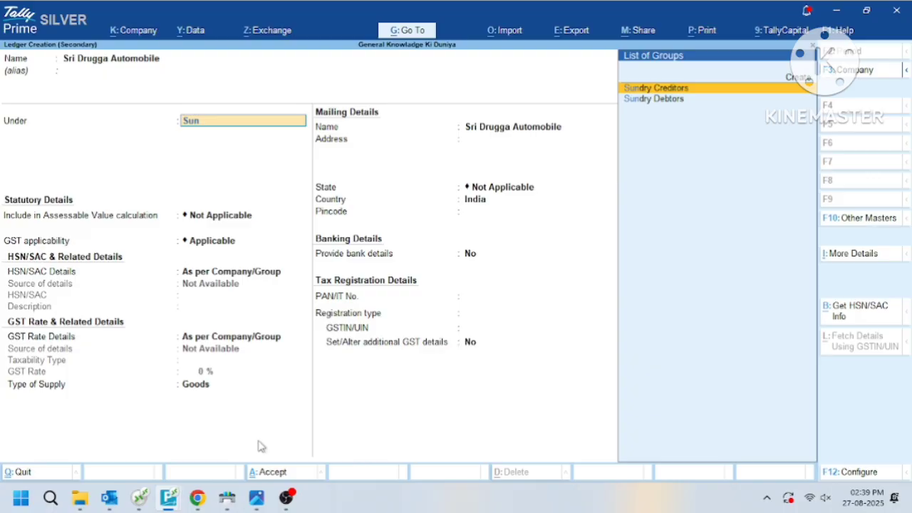
key("Down")
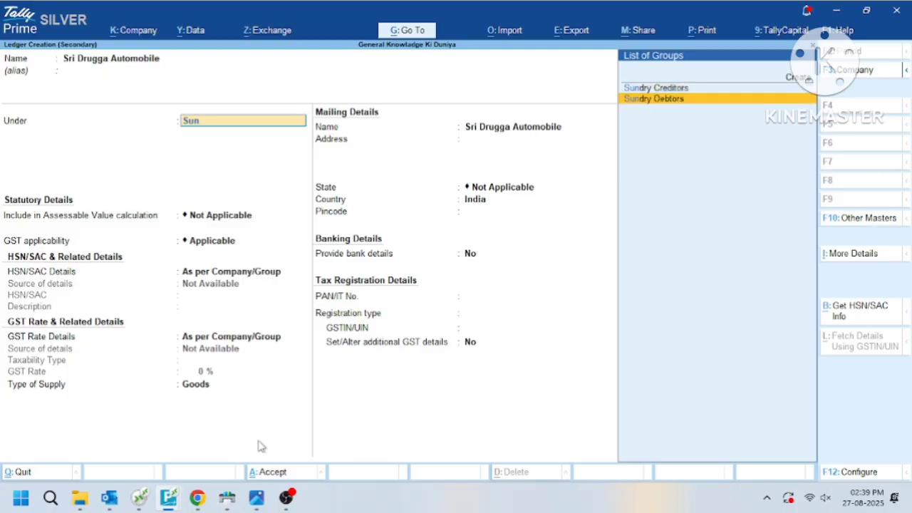
key("Up")
key("Return")
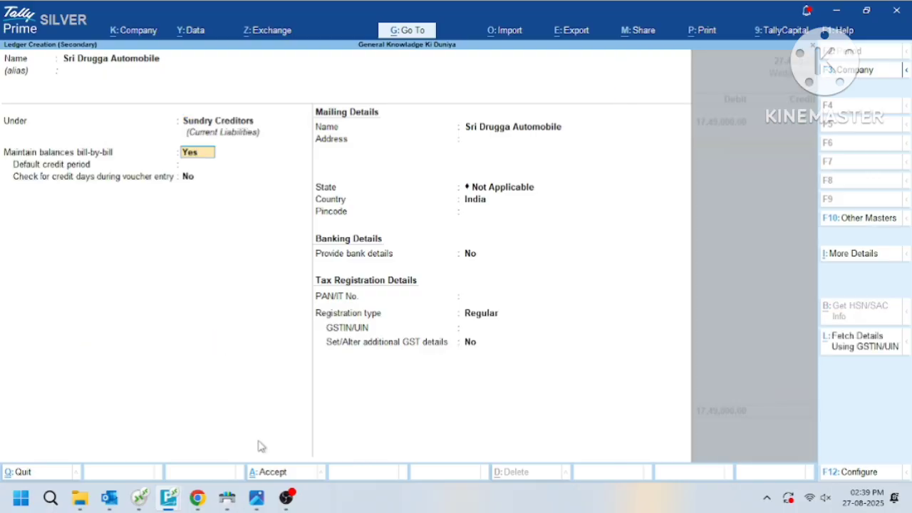
- Set the dealer ledger's state to Delhi, leave the GSTIN blank, and save the ledger
key("Return")
key("Return")
key("Return")
key("Return")
key("Return")
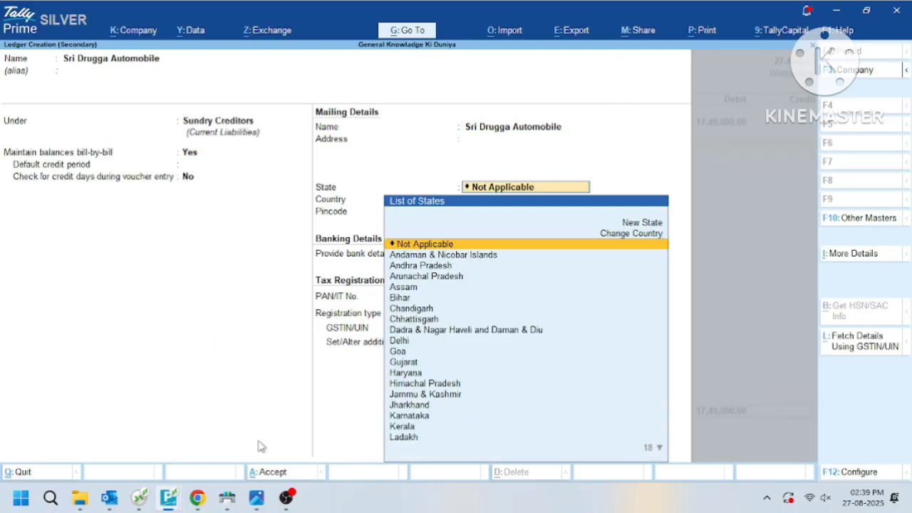
type("Delhi")
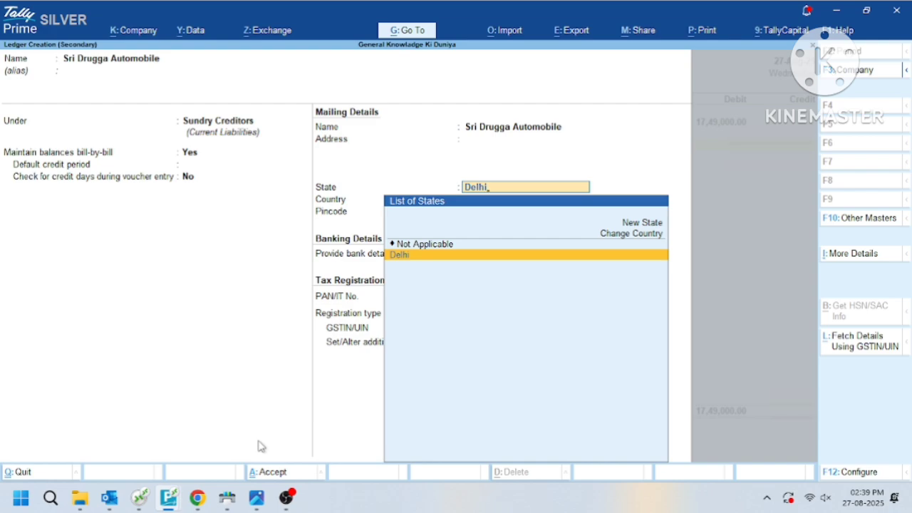
key("Return")
key("Return")
key("Return")
key("Return")
key("Return")
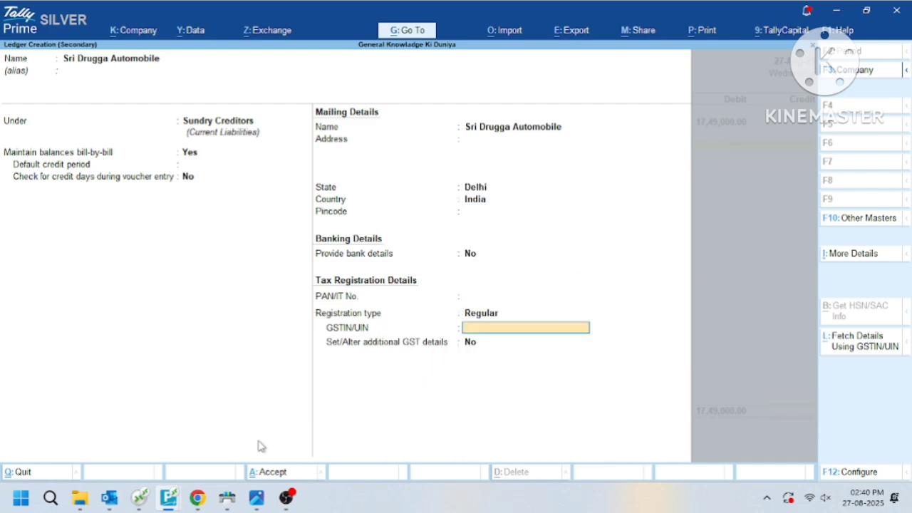
key("ctrl+a")
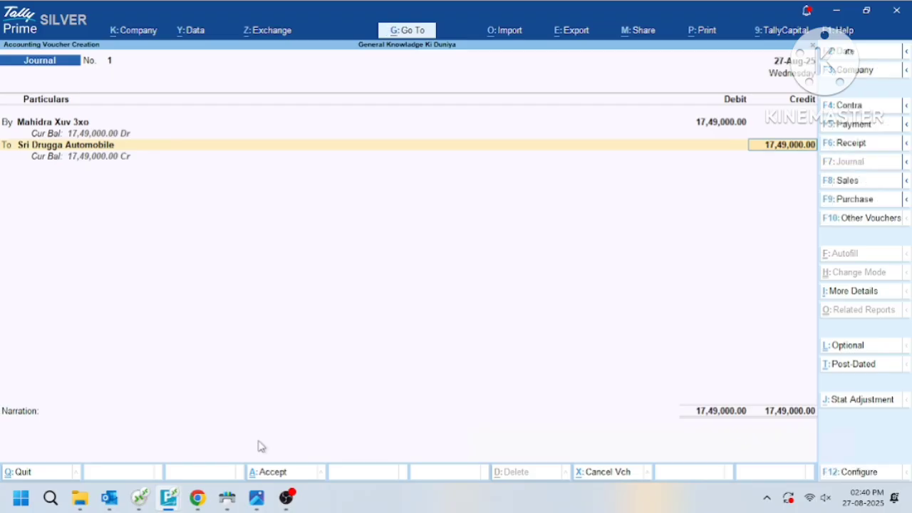
- Allocate the 17,49,000 credit to Sri Drugga Automobile as On Account, then save the journal voucher and leave voucher entry
key("Return")
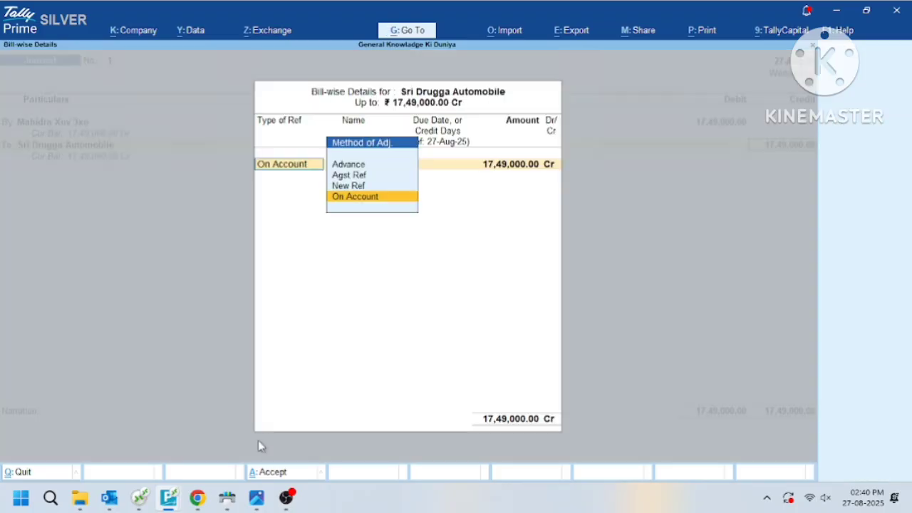
key("Return")
key("Return")
key("Return")
key("Return")
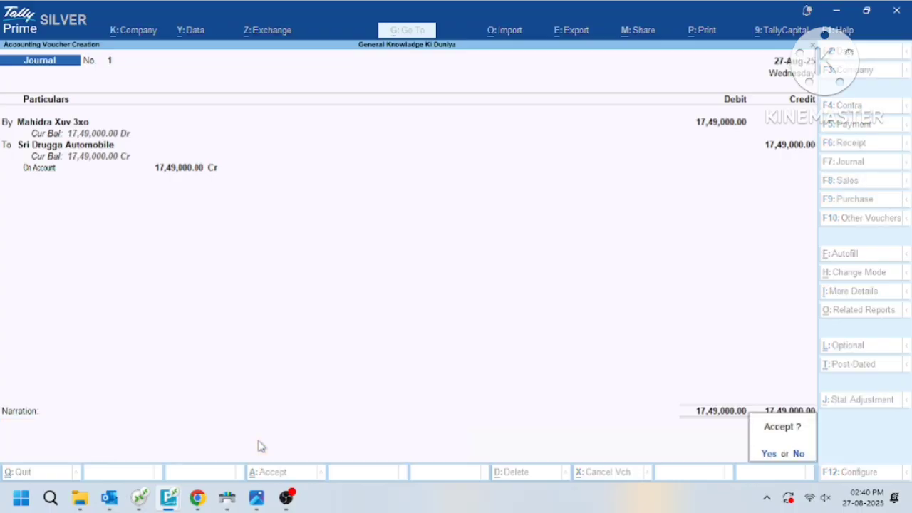
key("Return")
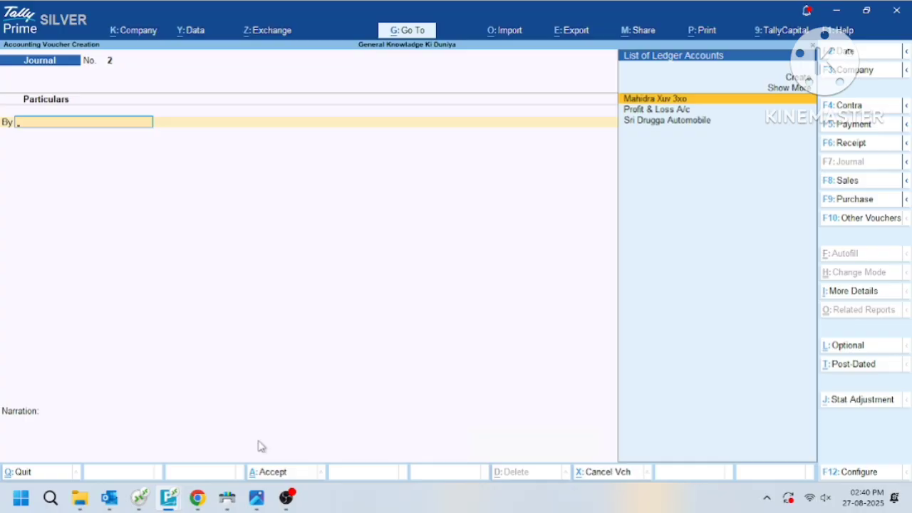
key("Escape")
key("Escape")
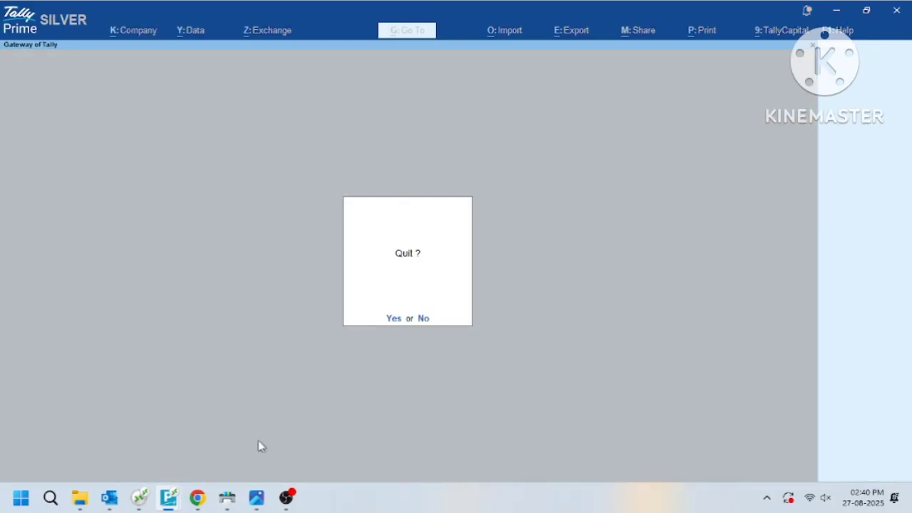
- Open the ledger vouchers report for Sri Drugga Automobile and set its period to start from 1-Apr-01
key("Escape")
type("dal")
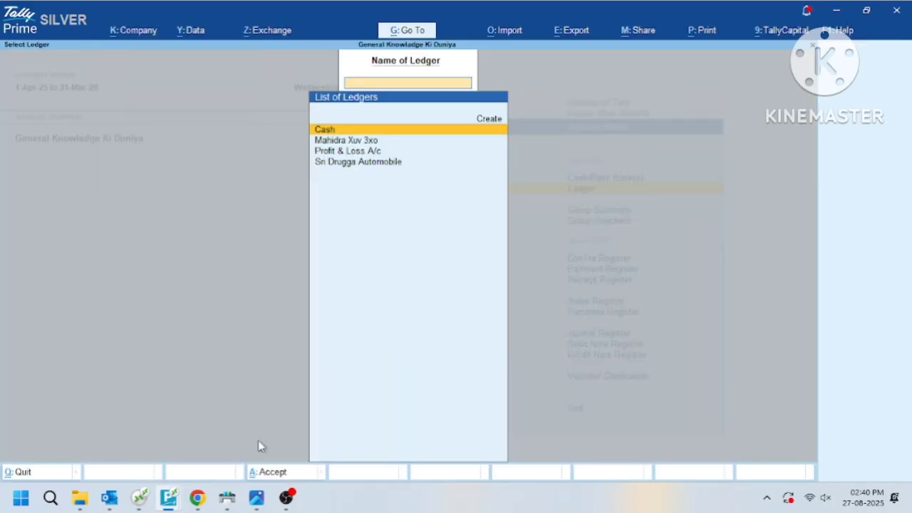
type("S")
key("Return")
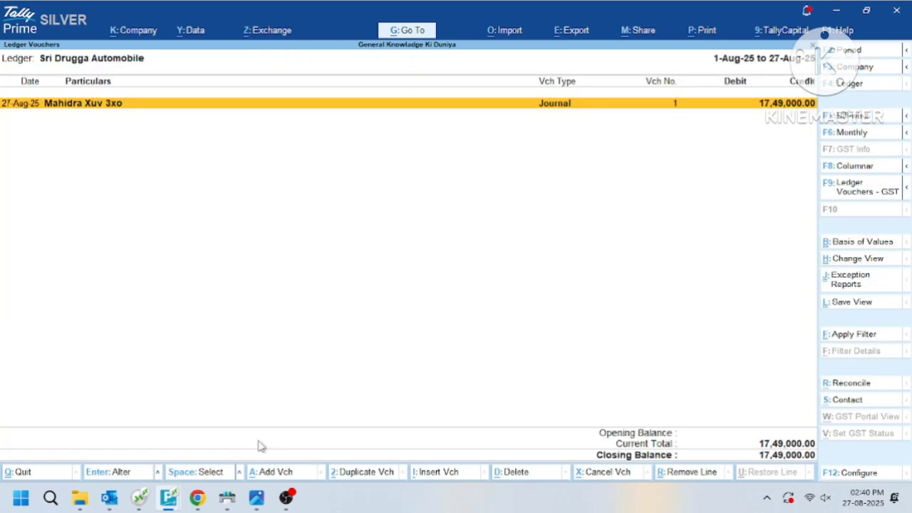
key("F2")
type("1.4.")
key("Return")
- Add a payment voucher from the dealer's ledger report and begin a new ledger named "Yes Bank" for its account
key("alt+a")
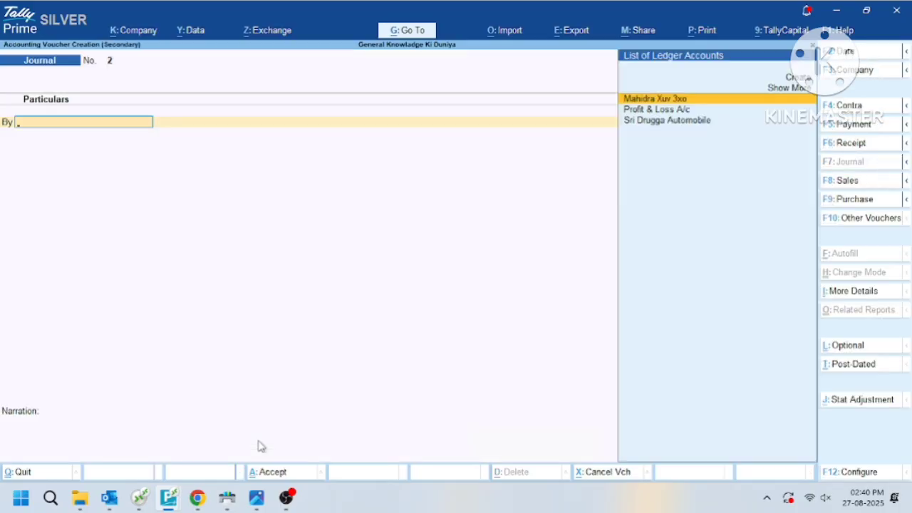
key("F5")
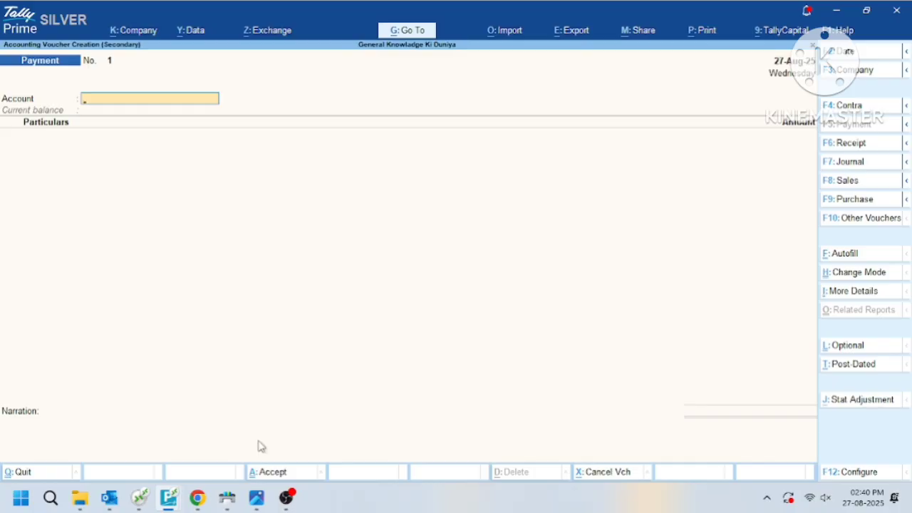
type("E")
key("alt+c")
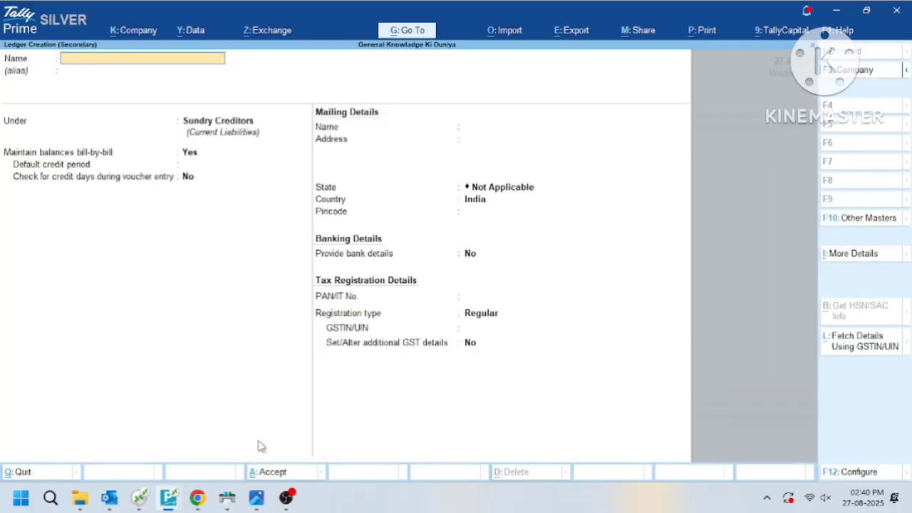
type("Bank")
key("Return")
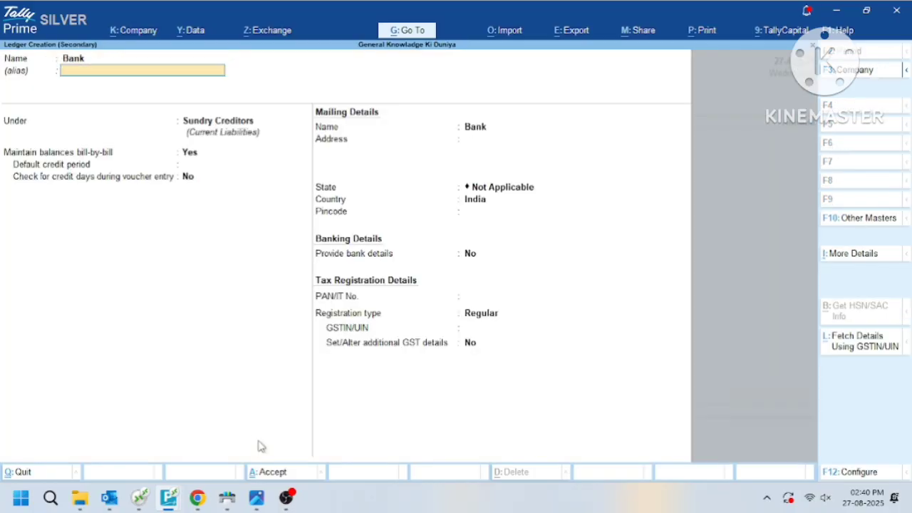
key("Return")
key("BackSpace")
key("BackSpace")
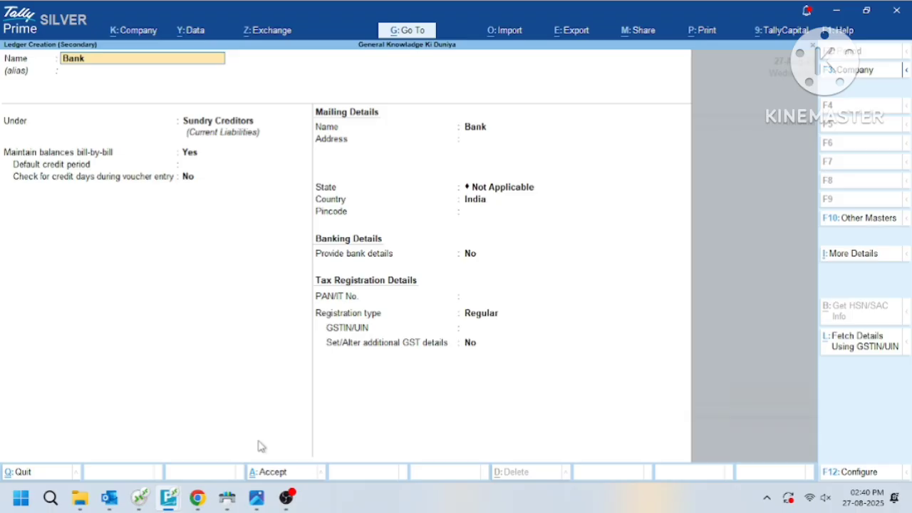
type("Yes Bank")
key("Return")
key("Return")
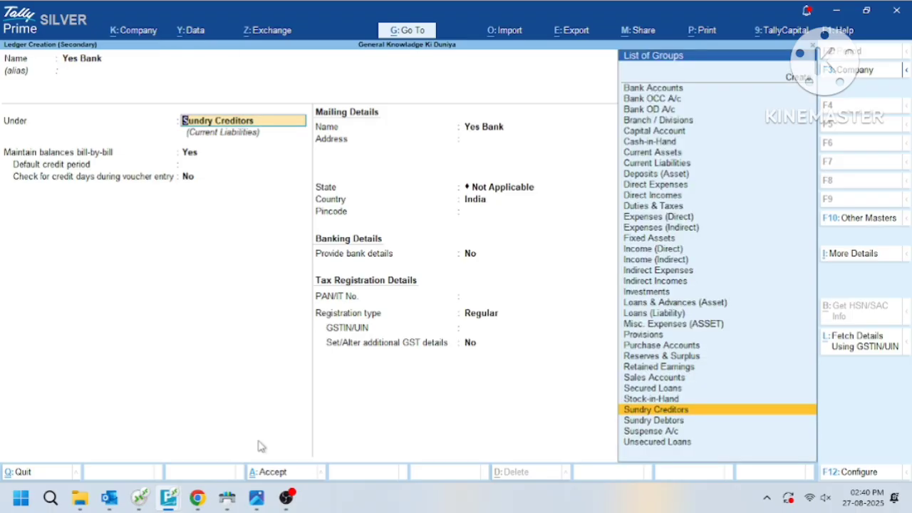
- Place the Yes Bank ledger under Bank Accounts, leave its bank details blank, and save it
type("Bank")
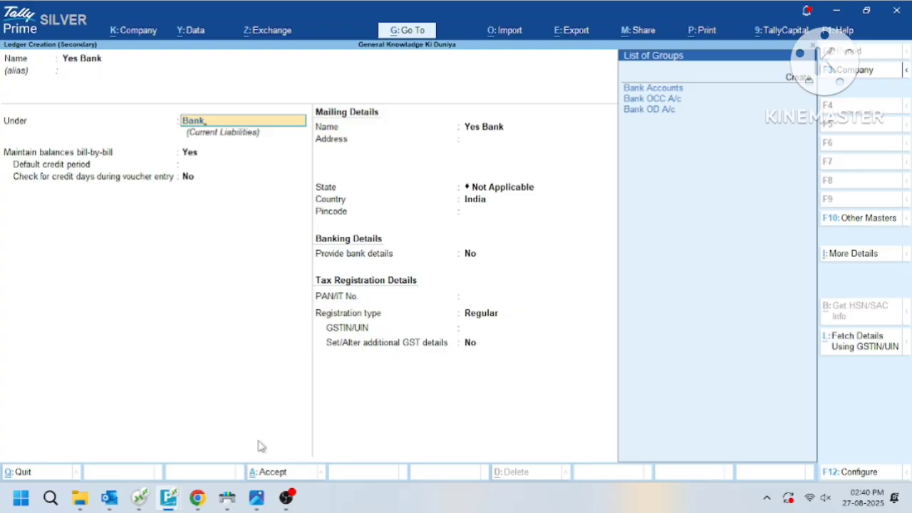
key("Return")
key("Return")
key("Return")
key("Return")
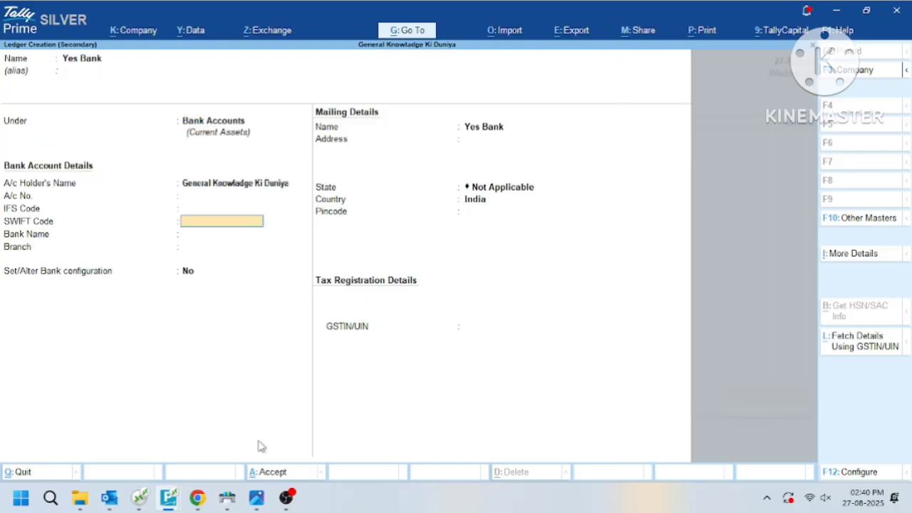
key("Return")
key("Return")
key("Return")
key("Return")
key("Return")
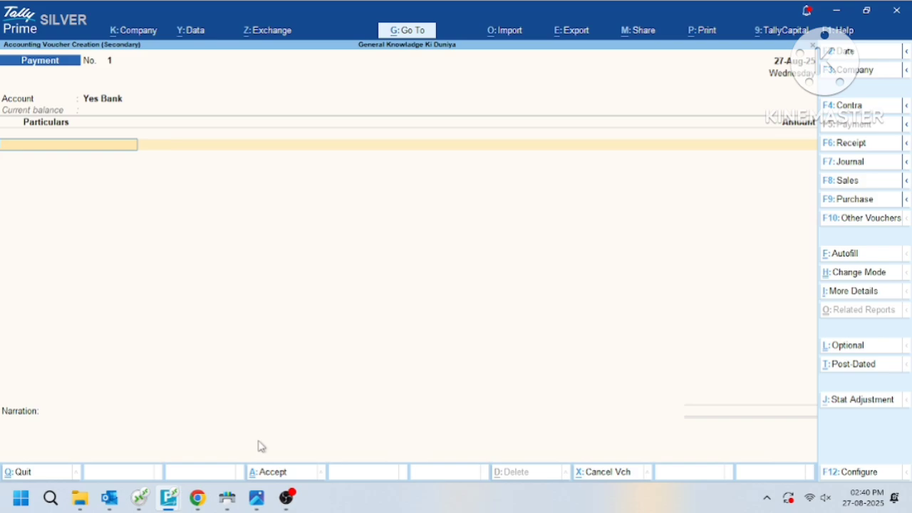
- Enter a payment of 2,49,000 to Sri Drugga Automobile in the Yes Bank payment voucher
key("Return")
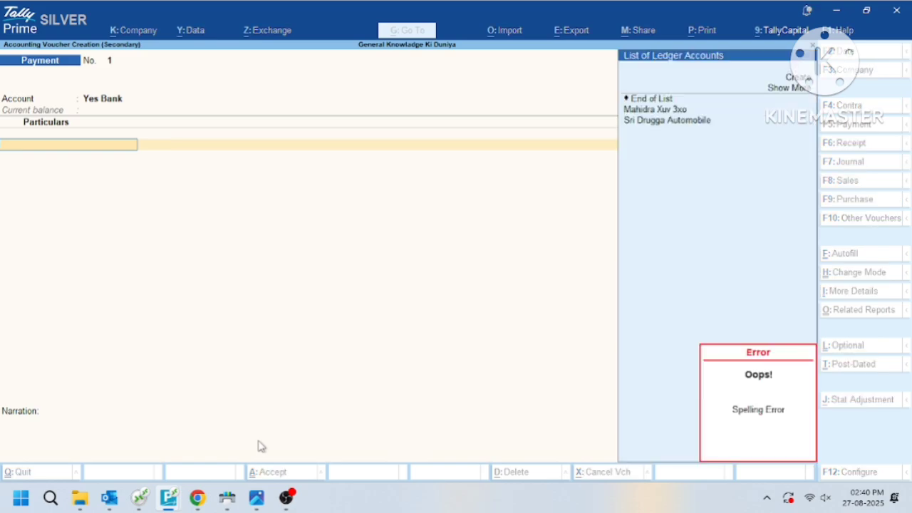
key("Down")
key("Down")
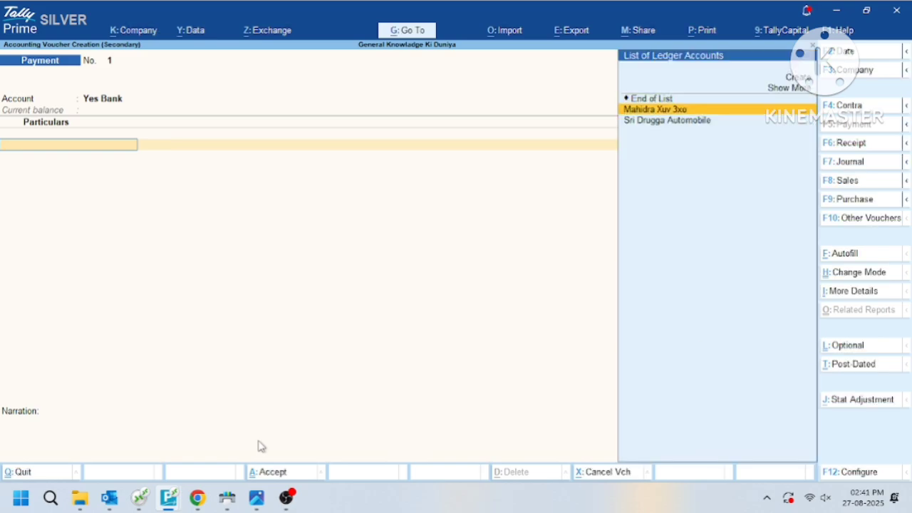
key("Return")
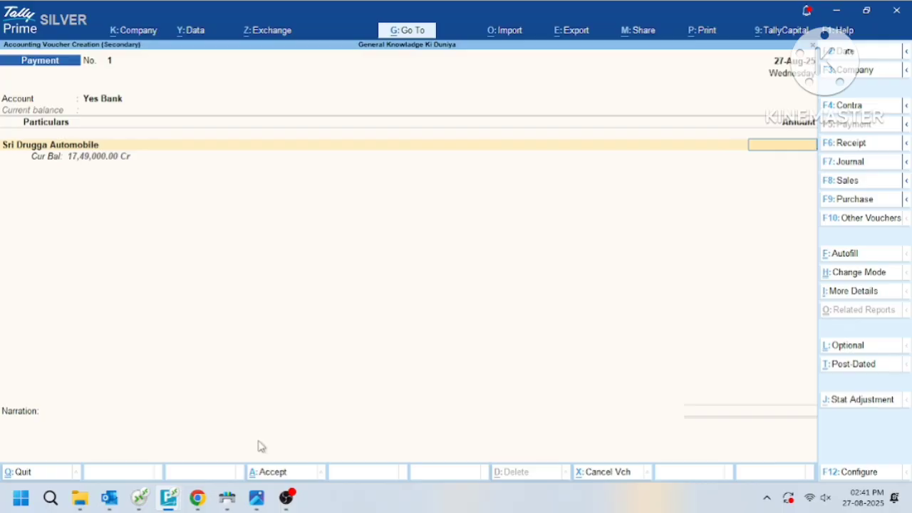
type("249000")
key("Return")
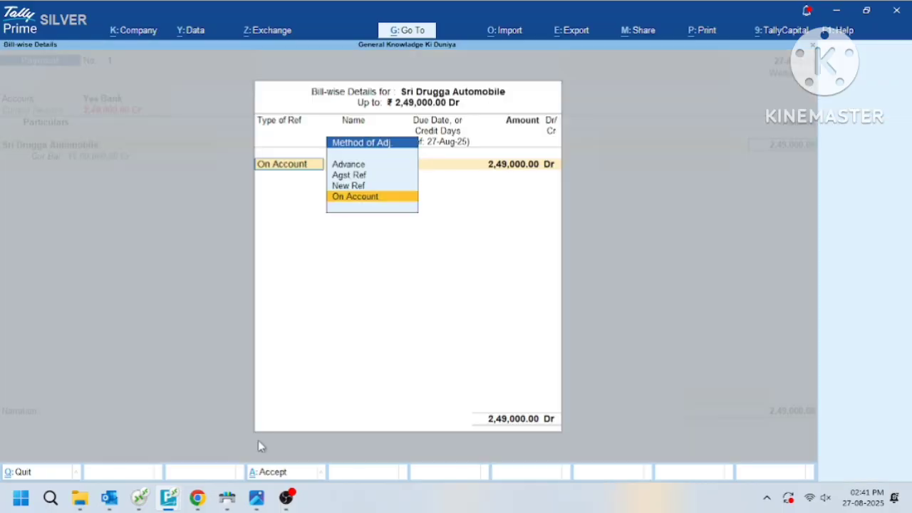
- Allocate the 2,49,000 payment as On Account and save the payment voucher without a narration
key("Return")
key("Return")
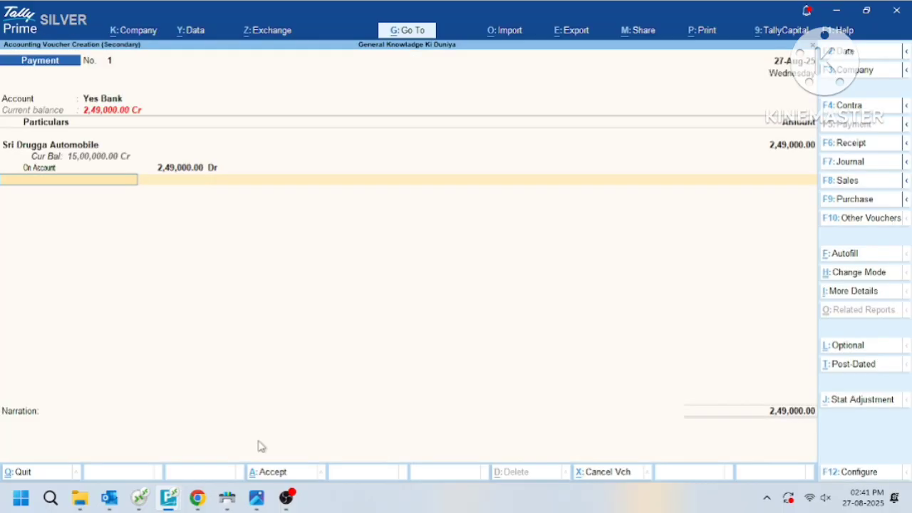
key("Return")
key("Return")
key("Return")
key("Return")
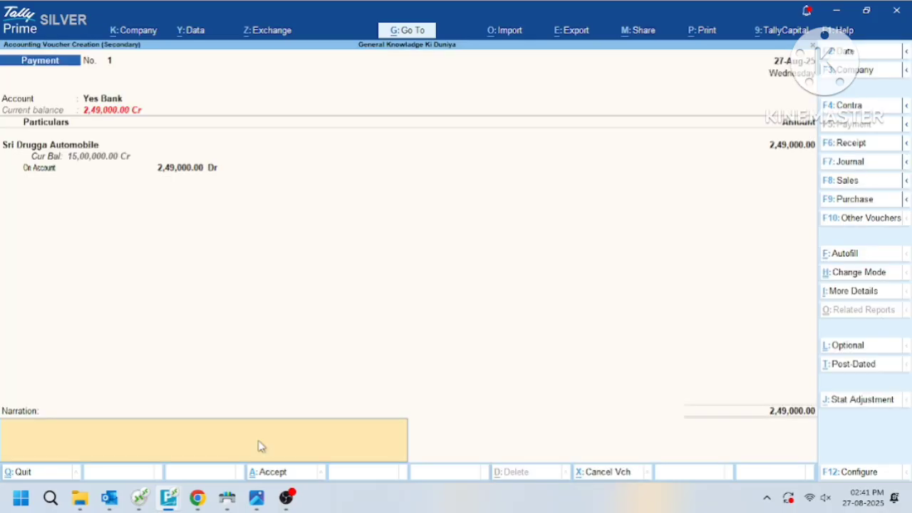
key("Return")
key("Return")
- Review the dealer ledger's journal and payment entries, check the vehicle loan sanction letter in Chrome, and return to TallyPrime
key("Down")
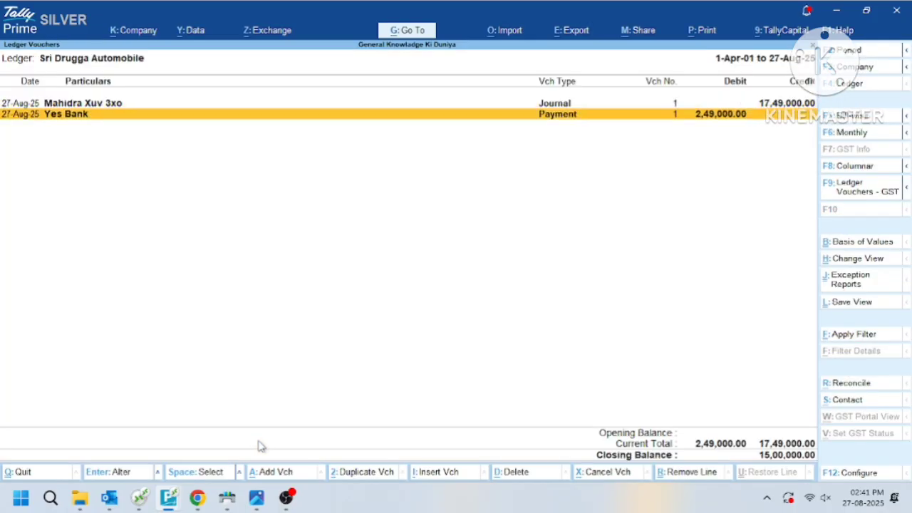
key("Up")
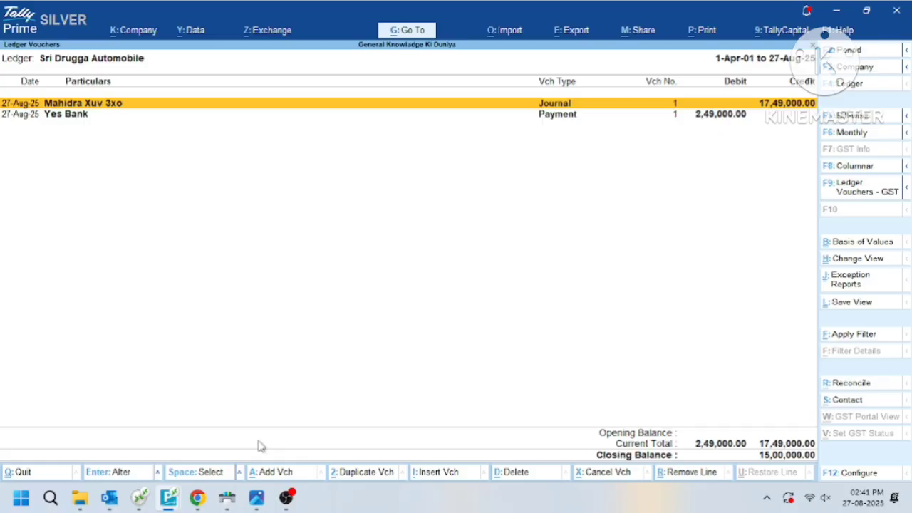
key("Down")
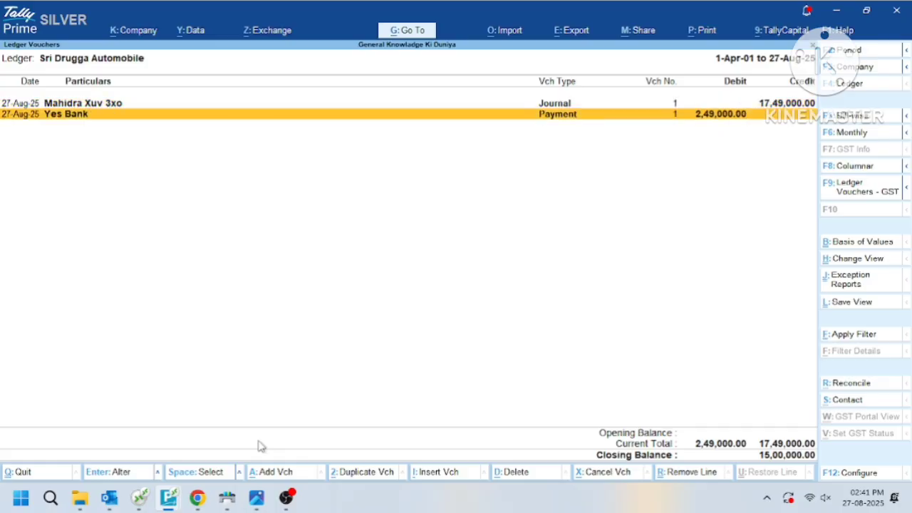
key("Up")
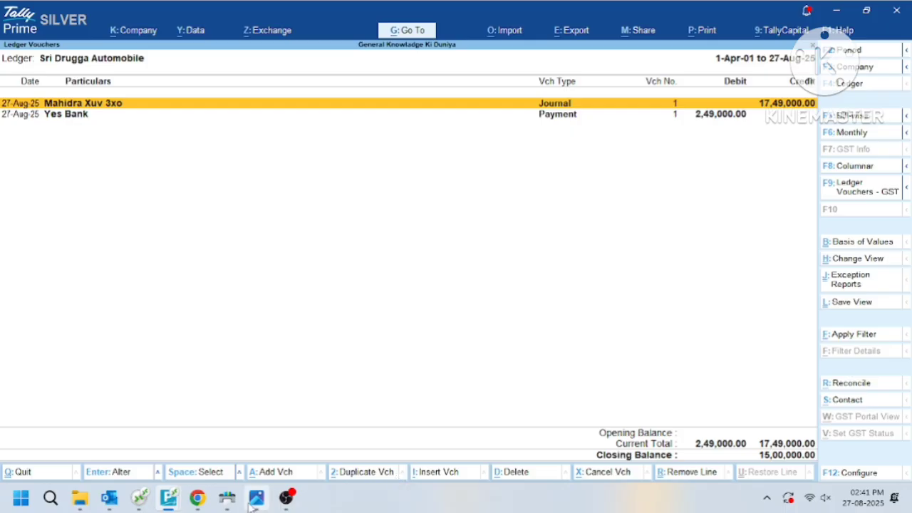
left_click(196, 501)
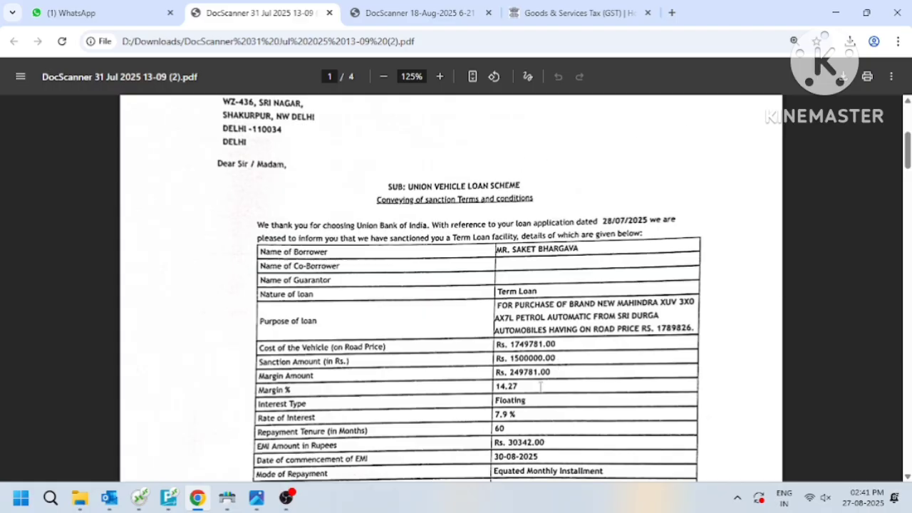
key("alt+Tab")
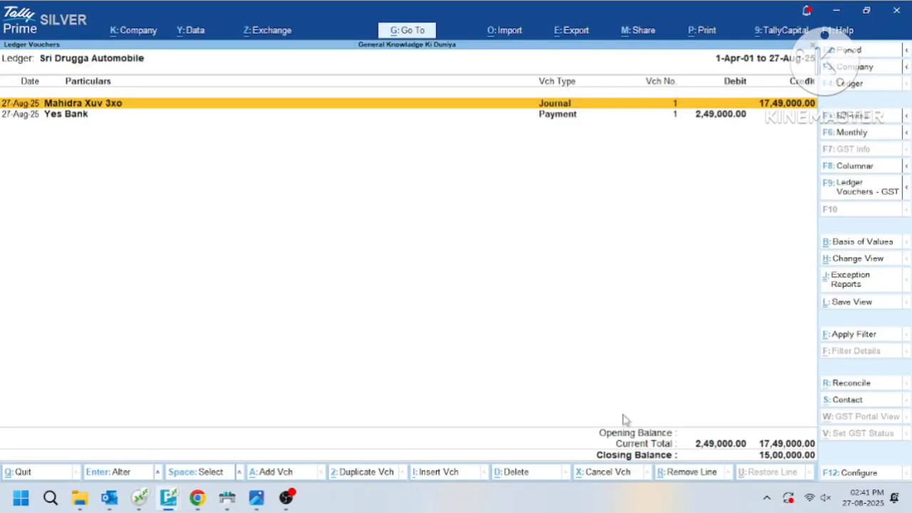
key("Down")
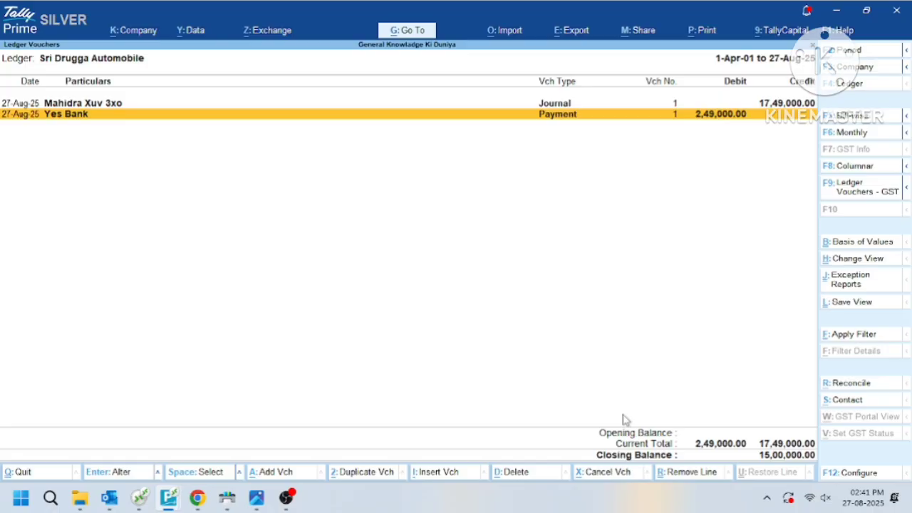
key("alt")
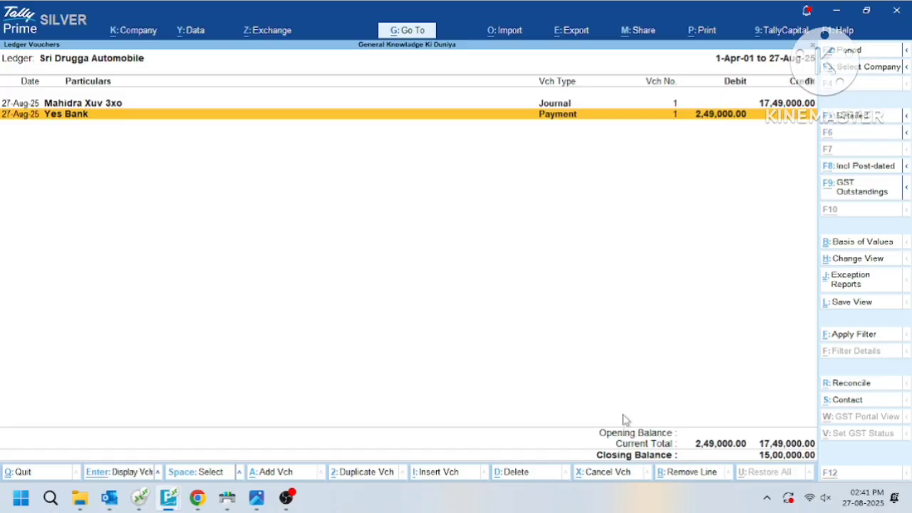
- Add a journal voucher that debits Sri Drugga Automobile 15,00,000, allocated as On Account
key("alt+a")
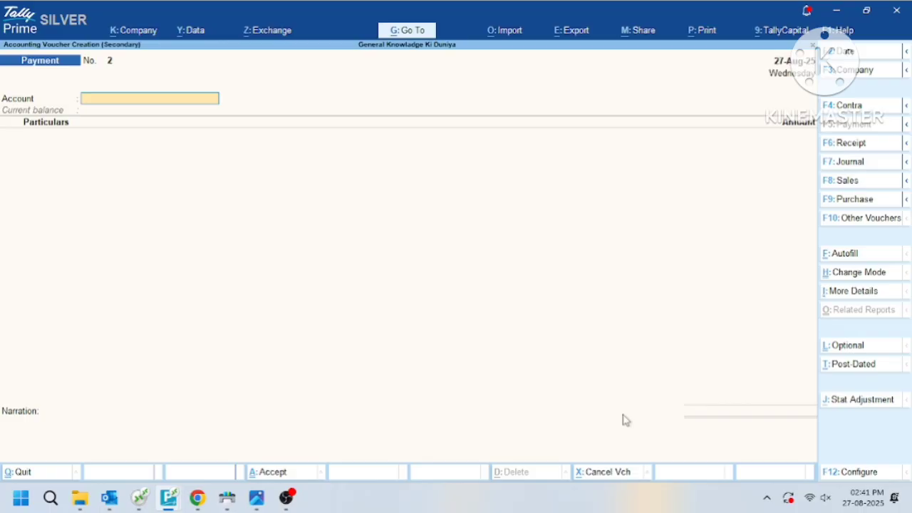
key("F7")
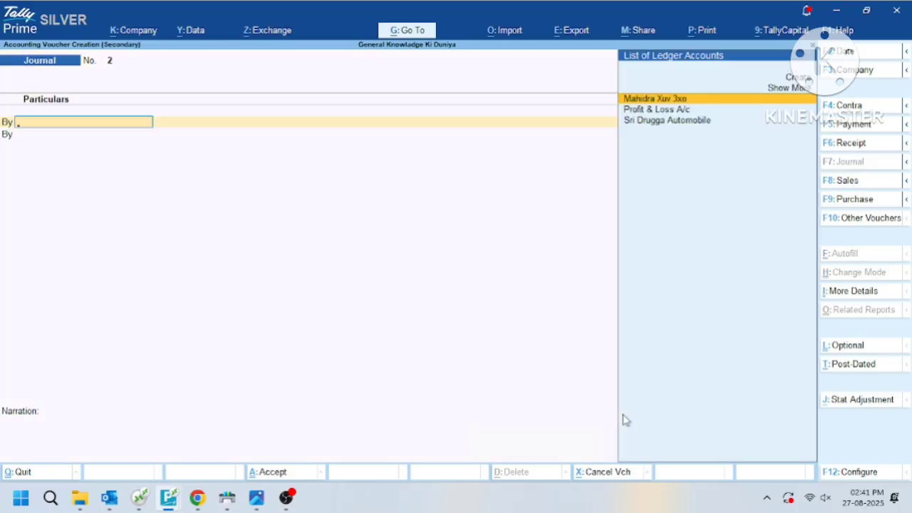
key("Down")
key("Down")
key("Return")
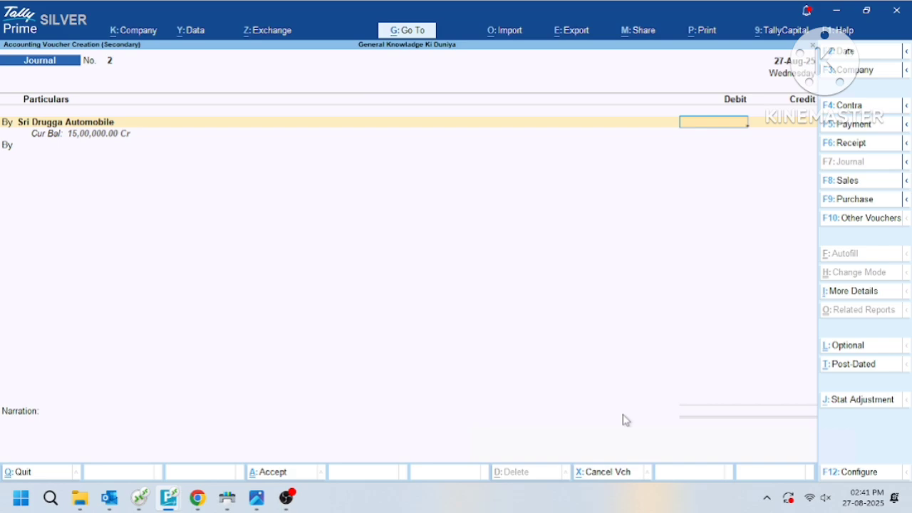
type("15,00,0")
type("00000")
key("Return")
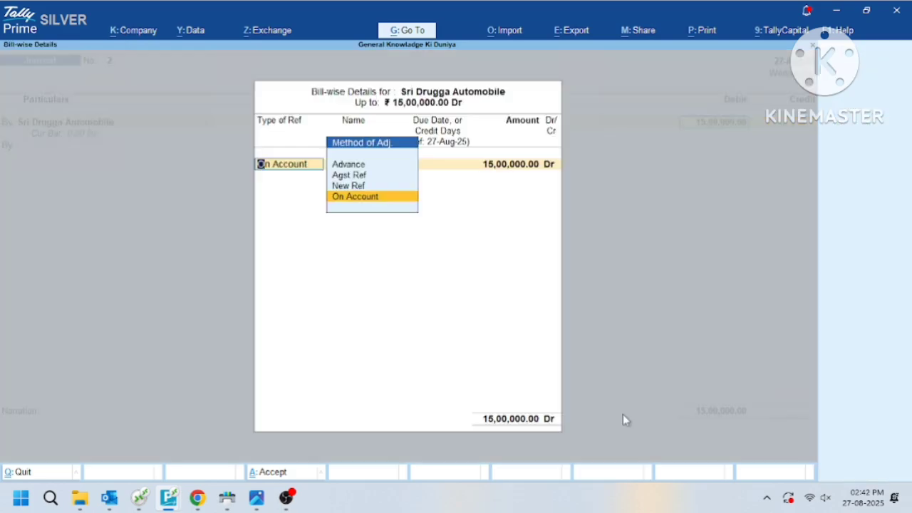
key("Return")
key("Return")
key("Return")
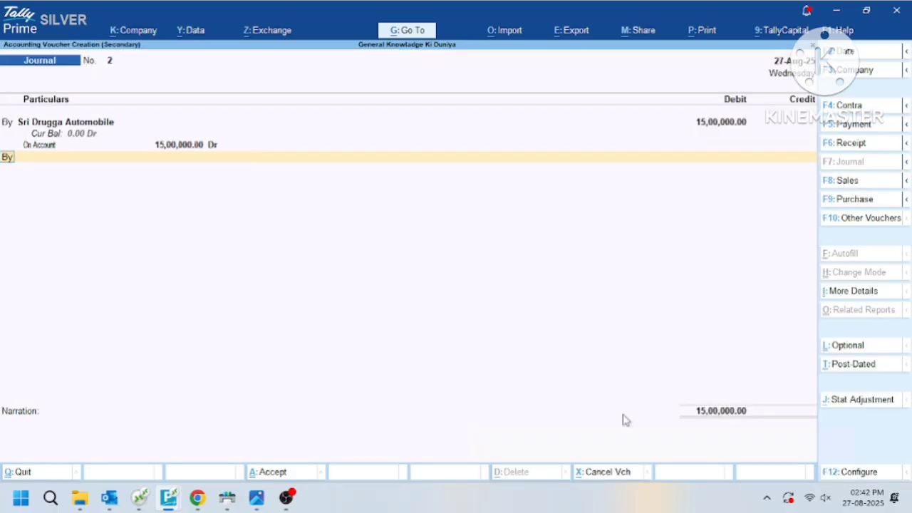
- Add a credit line to the journal and create a new ledger for it named Car Loan A/c, without an alias
type("t")
key("Return")
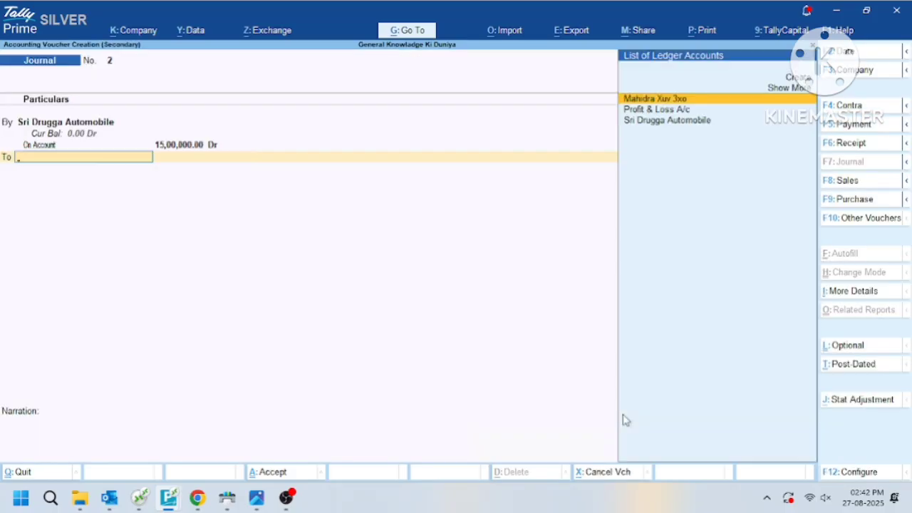
key("alt+c")
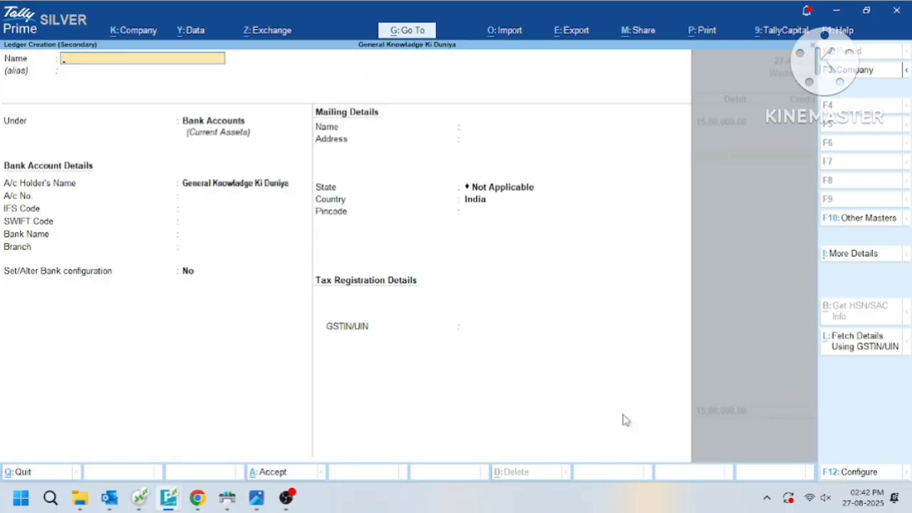
type("Car Loan A/c")
key("Return")
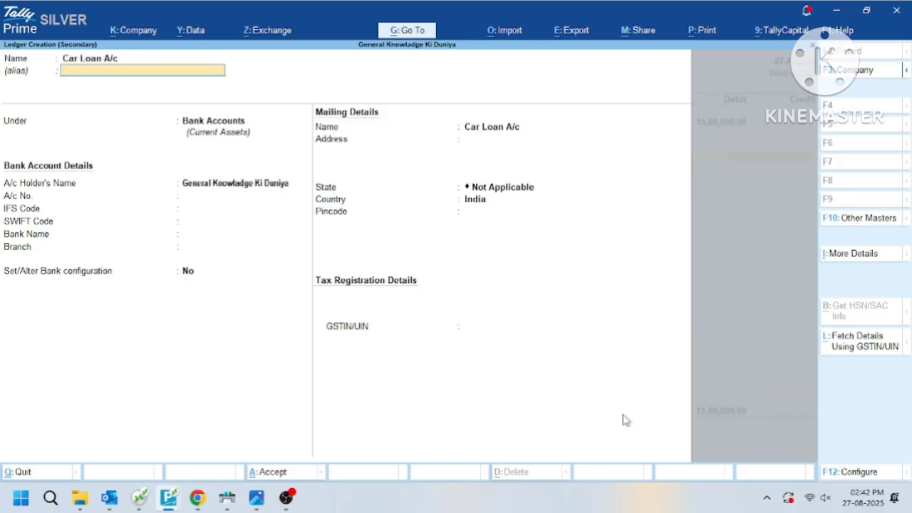
key("Return")
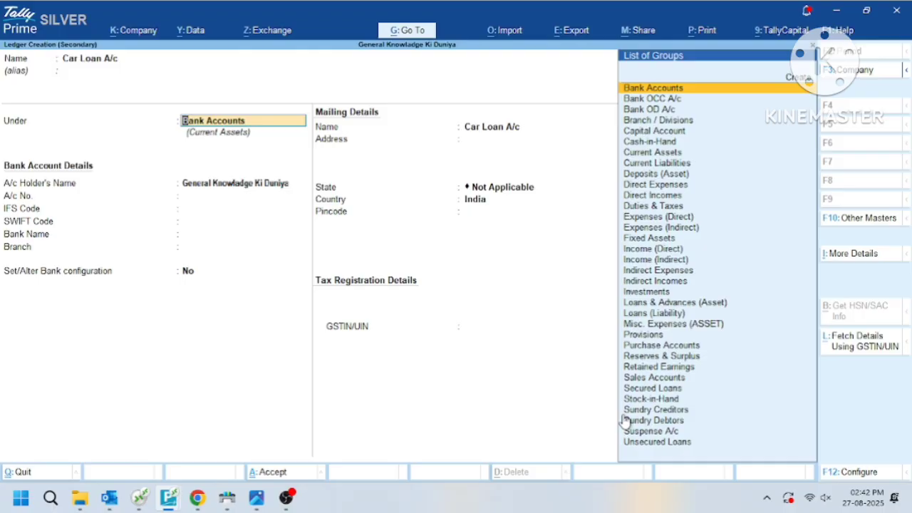
type("S")
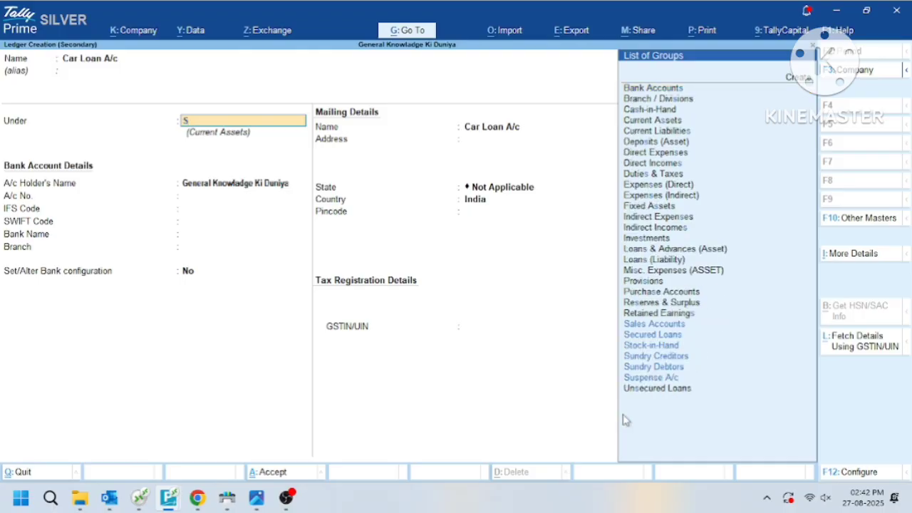
key("BackSpace")
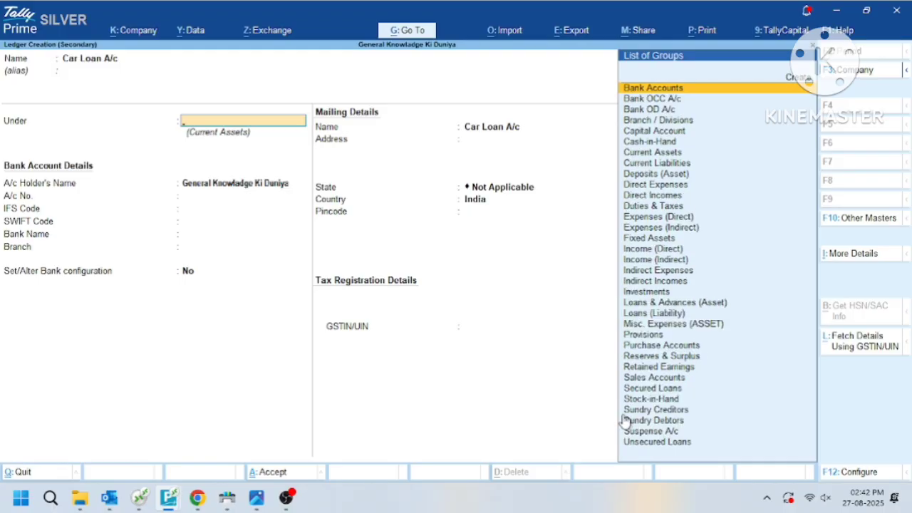
type("Cu")
key("Down")
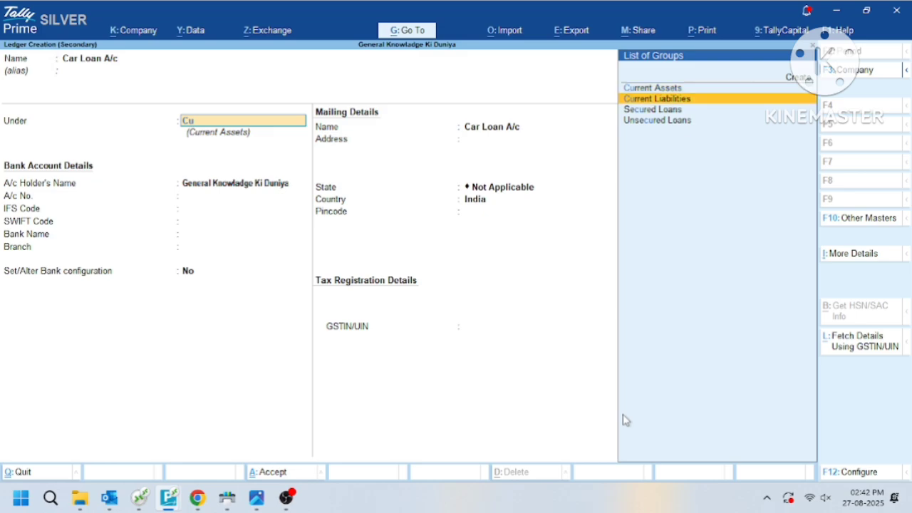
key("Return")
key("BackSpace")
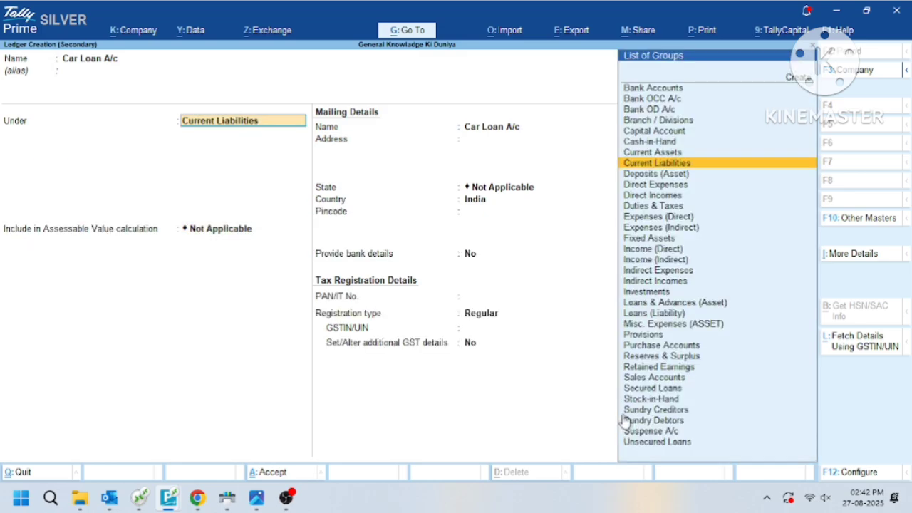
- Group the Car Loan A/c ledger under Secured Loans and save it with the remaining details at their defaults
type("Sec")
key("Return")
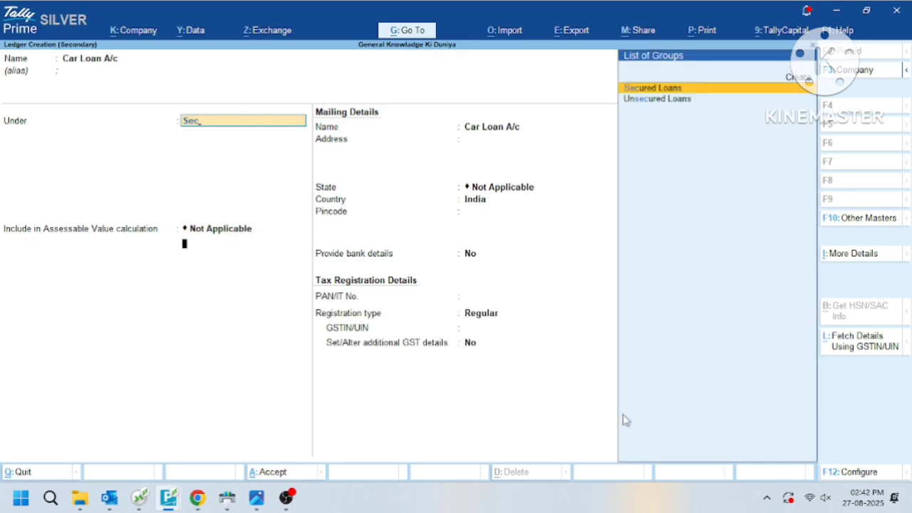
key("Return")
key("Return")
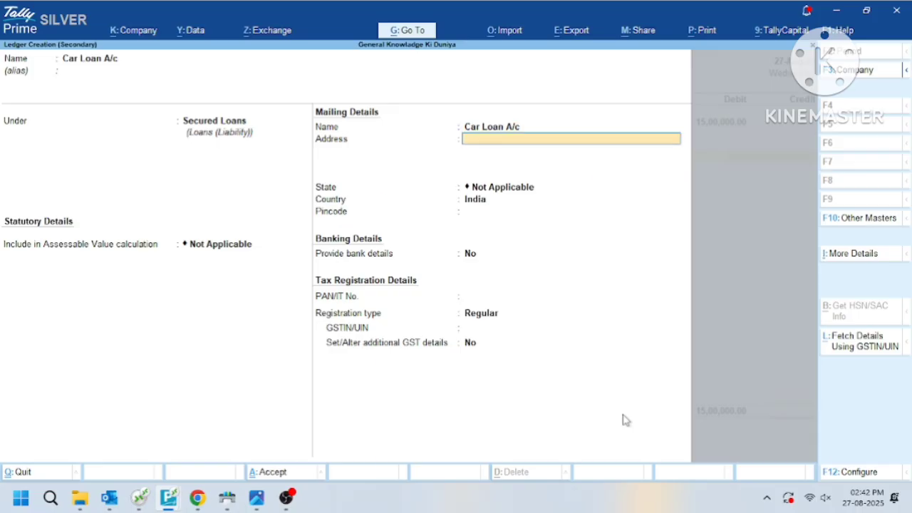
key("Return")
key("Return")
key("Return")
key("Return")
key("Return")
key("Return")
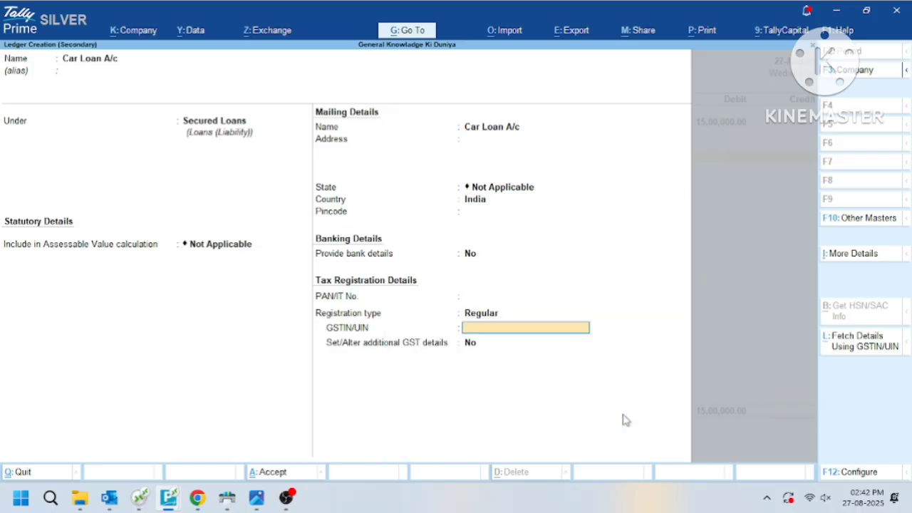
key("Return")
key("Return")
key("Return")
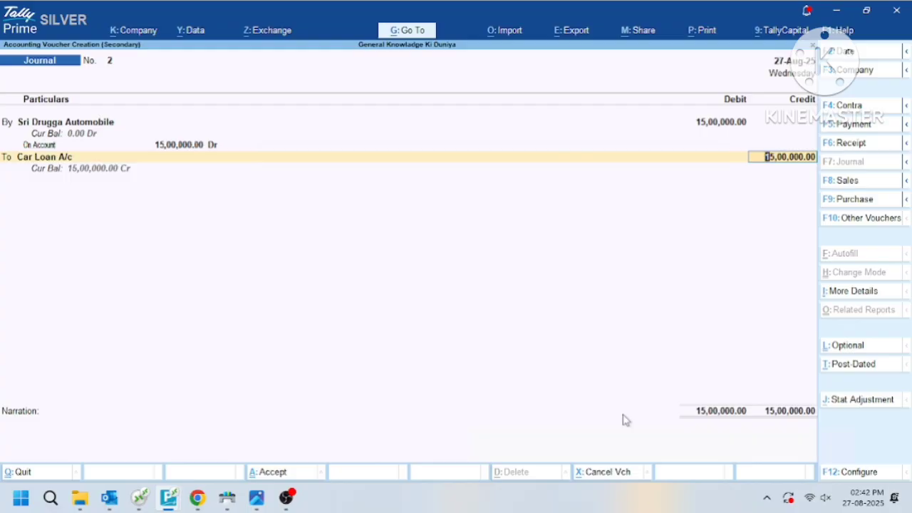
- Credit Car Loan A/c with 15,00,000 and save the journal voucher without a narration
key("Return")
key("Return")
key("Return")
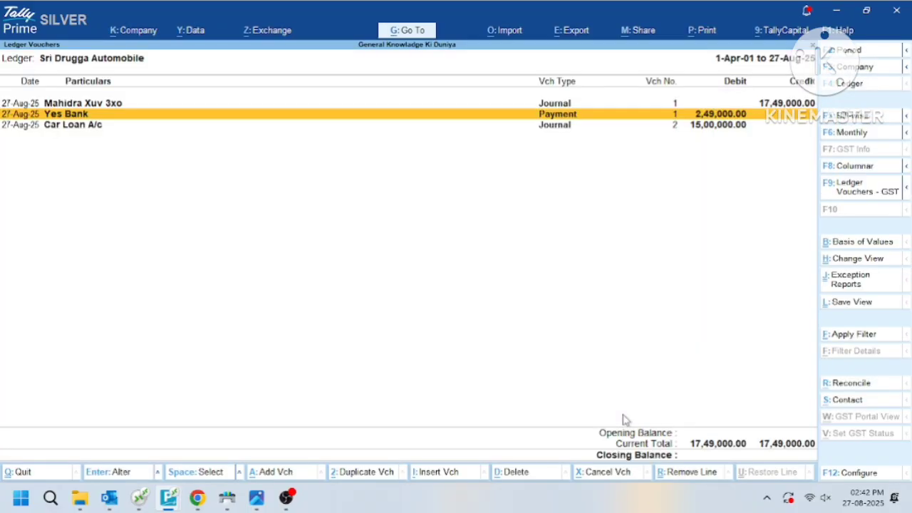
- Review the vehicle, Yes Bank and car loan entries in the Sri Drugga Automobile ledger
key("Up")
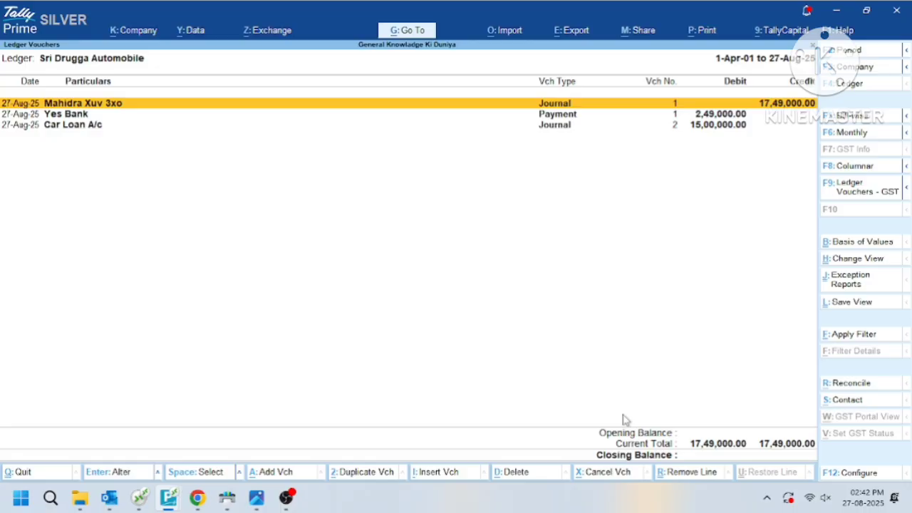
key("Down")
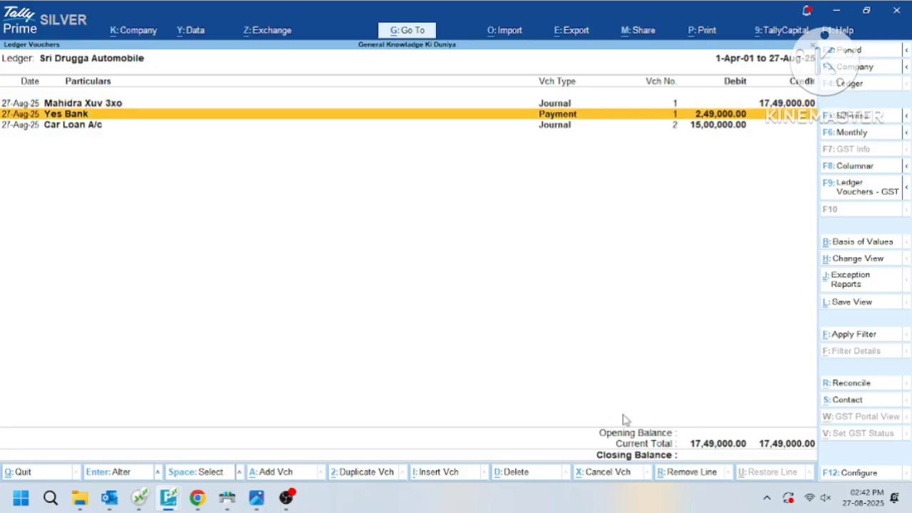
key("Down")
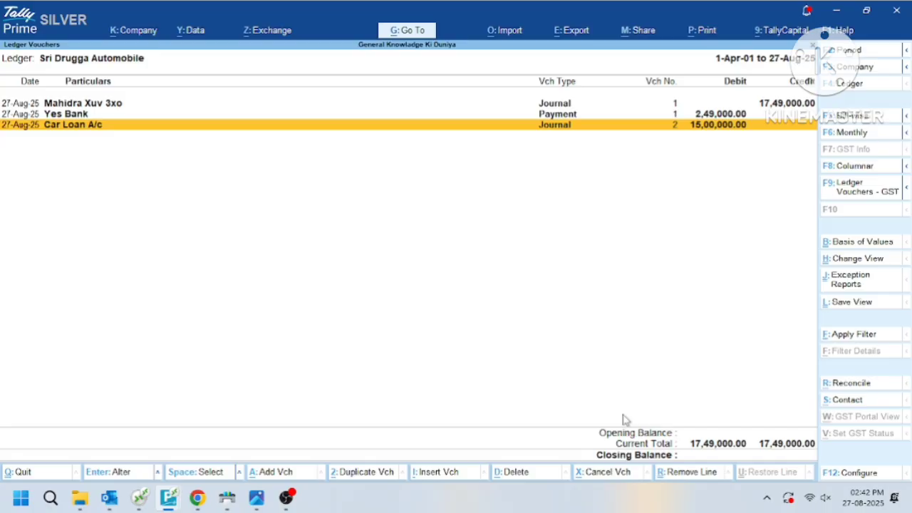
- Leave the dealer's ledger and open the ledger vouchers of Car Loan A/c
key("Escape")
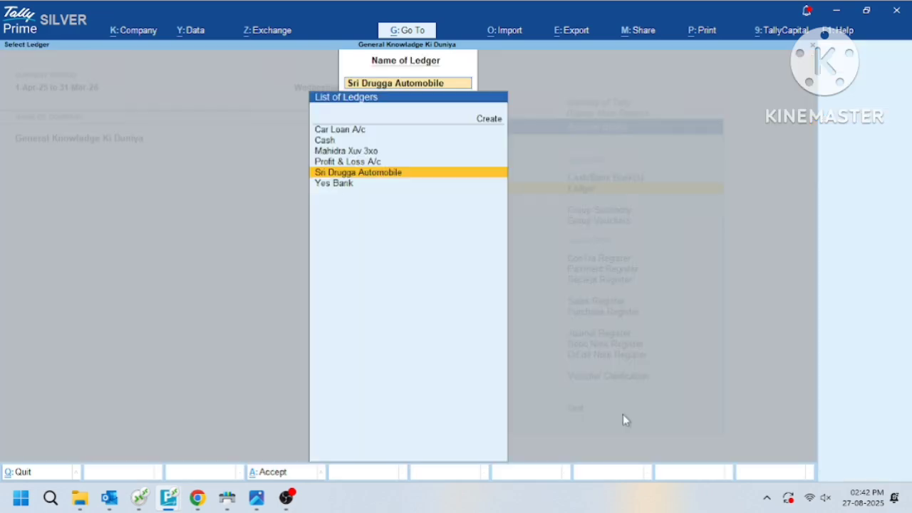
key("Up")
key("Up")
key("Up")
key("Up")
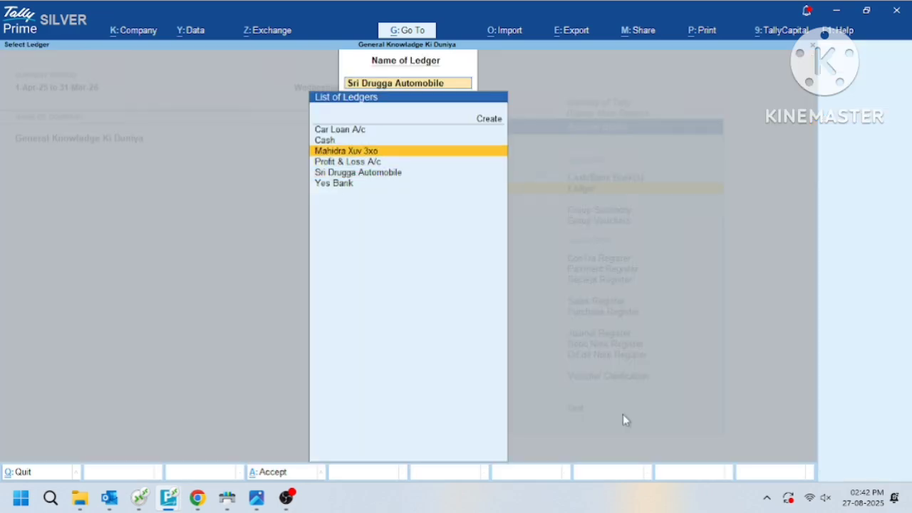
key("Return")
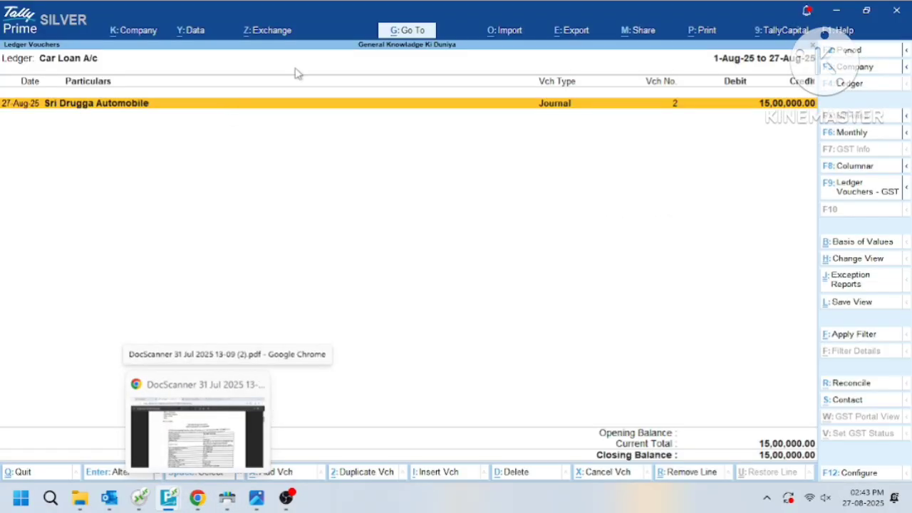
- Check the loan sanction letter and the EMI repayment schedule in Chrome, and return to TallyPrime
left_click(228, 498)
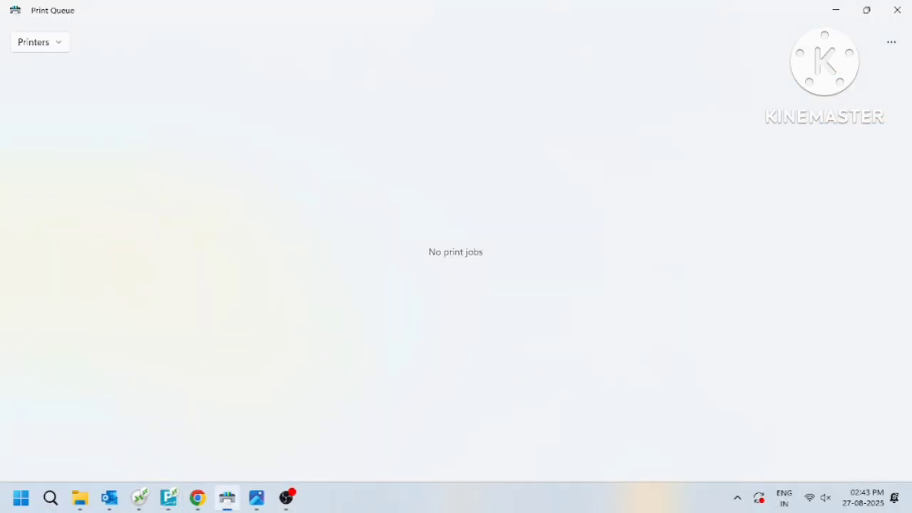
left_click(197, 500)
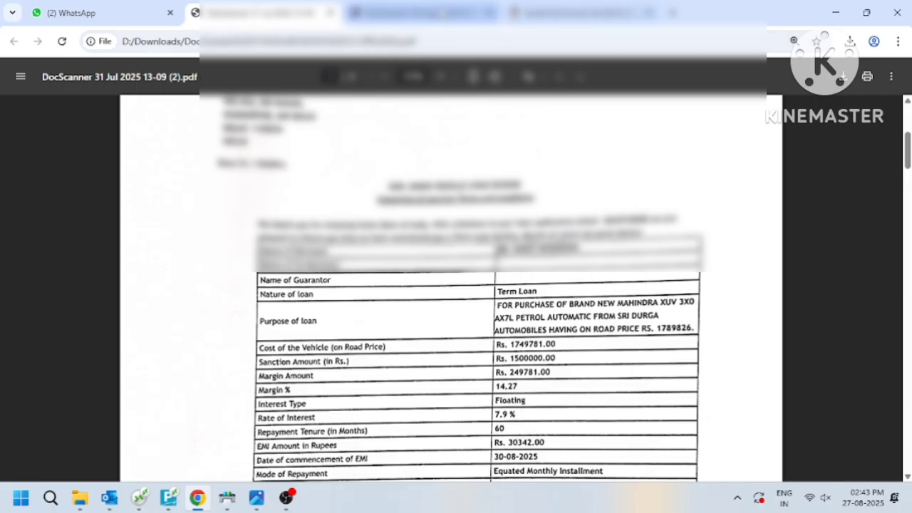
left_click(442, 13)
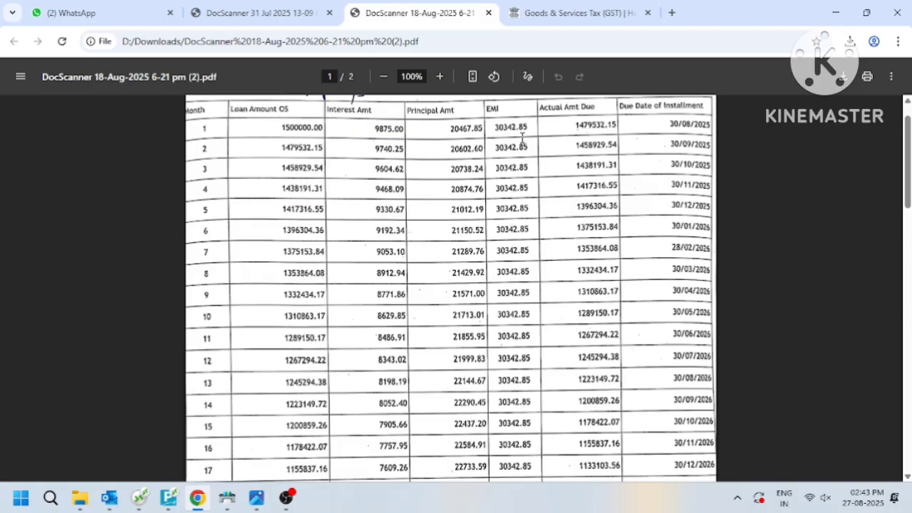
key("alt+Tab")
key("alt+Tab")
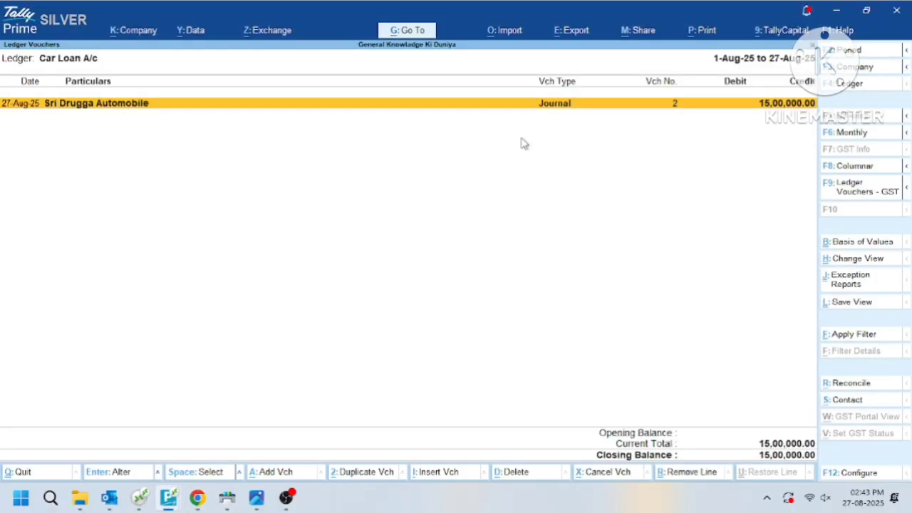
- Add a new payment voucher from the Car Loan A/c ledger and date it 28-Sep-25
key("alt")
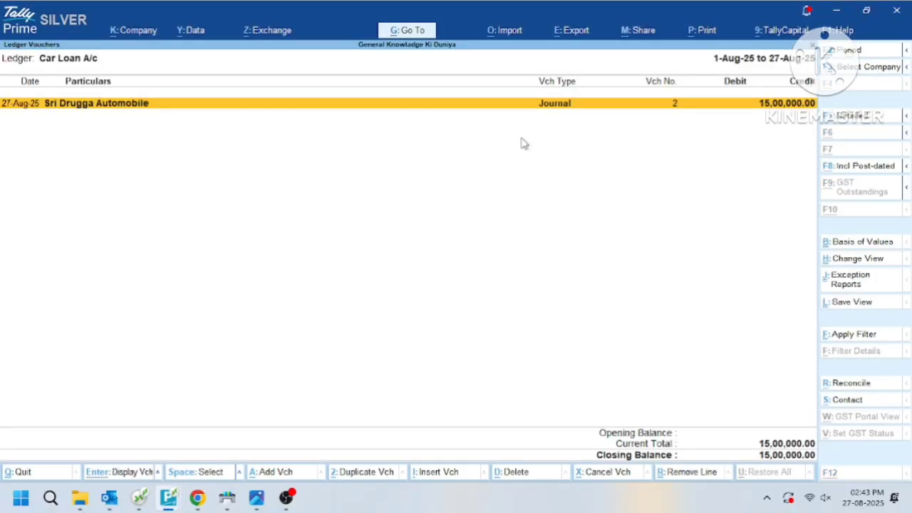
key("alt+a")
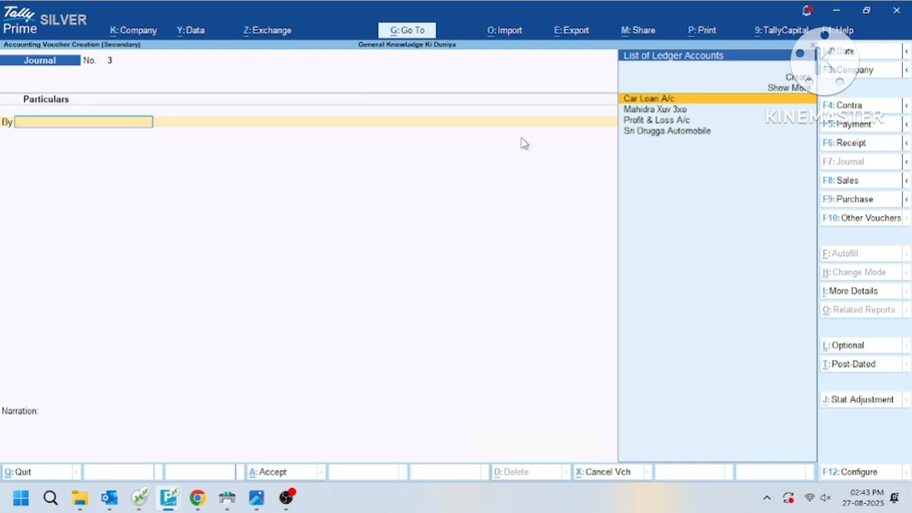
key("F5")
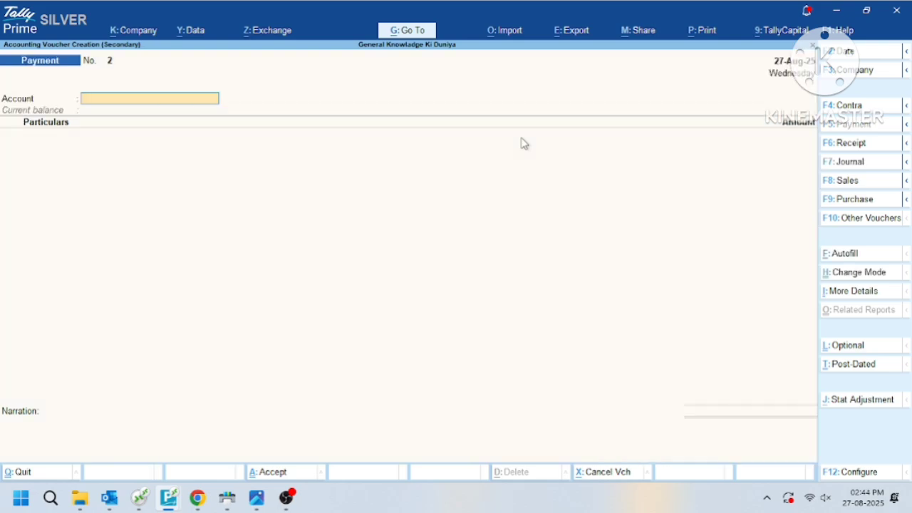
key("F2")
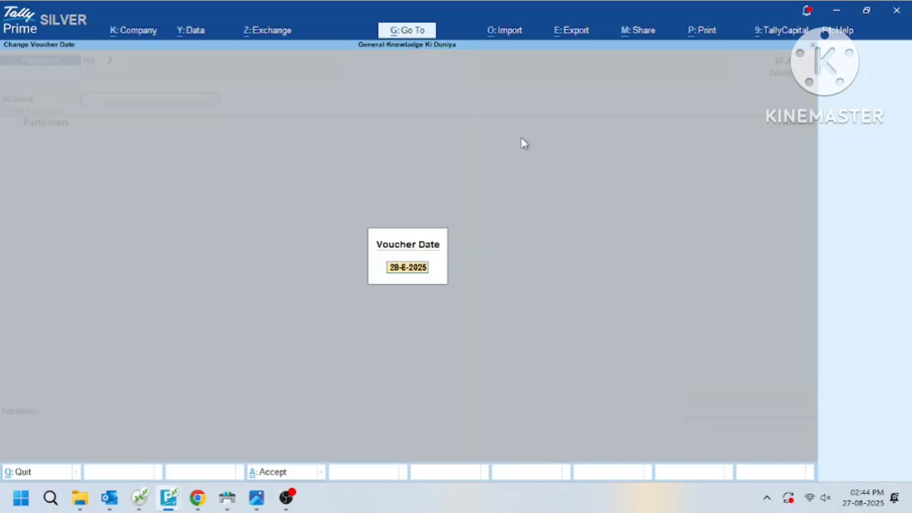
type("28.9.25")
key("Return")
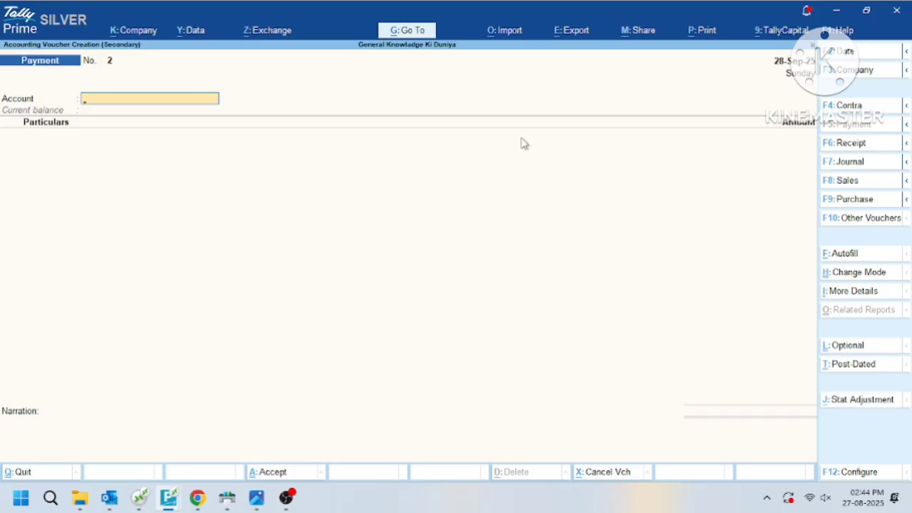
- Set Yes Bank as the paying account and choose Car Loan A/c as the first particular
type("Yes")
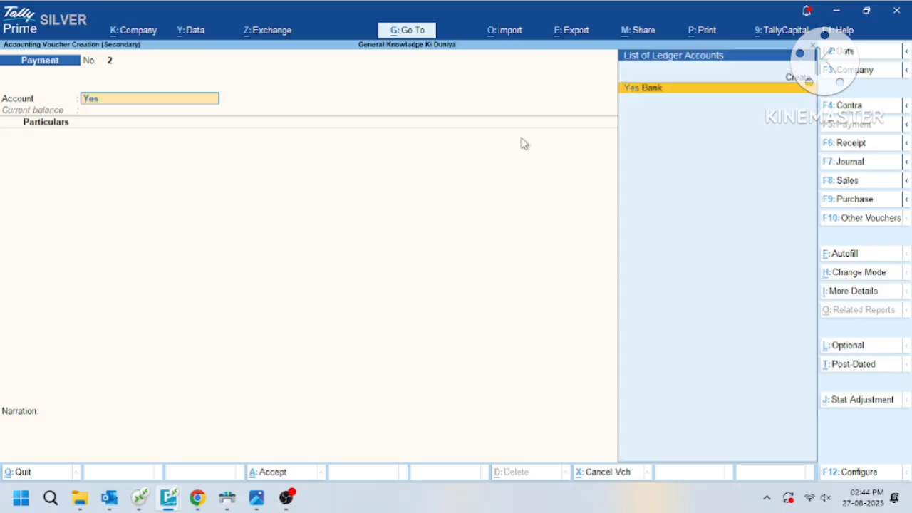
key("Return")
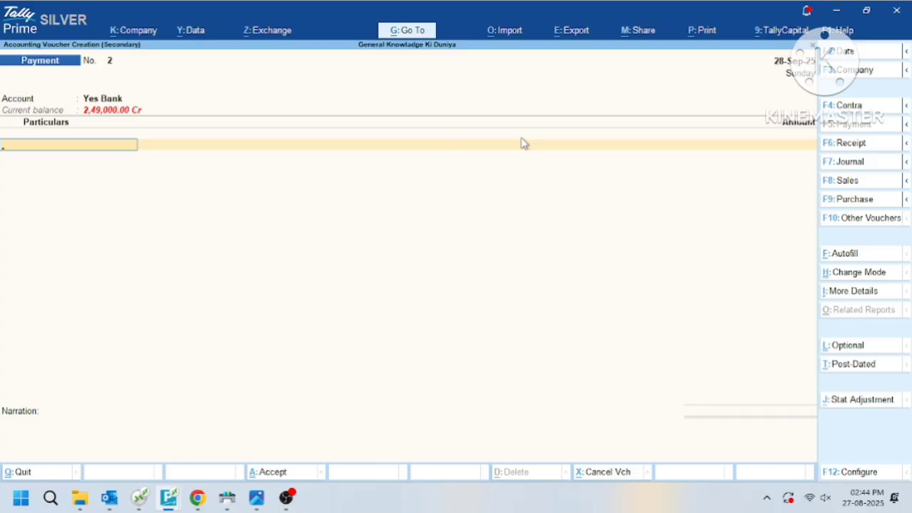
type("Cas")
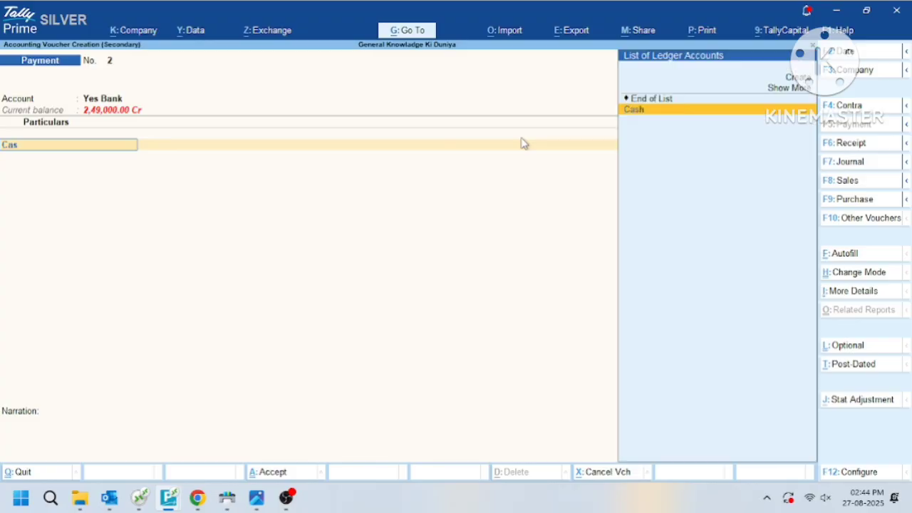
key("BackSpace")
key("Return")
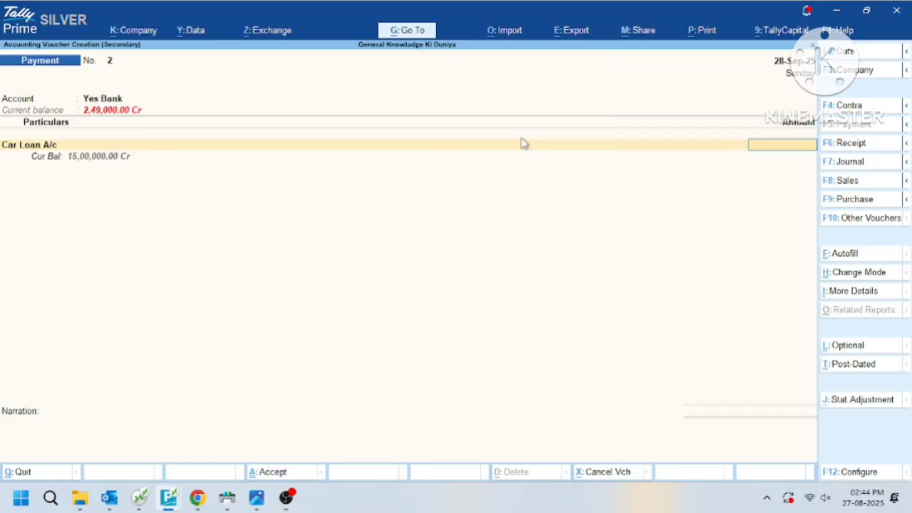
- Look up the first month's principal in the Chrome repayment schedule and enter 20,467.85 against Car Loan A/c in TallyPrime
key("alt+Tab")
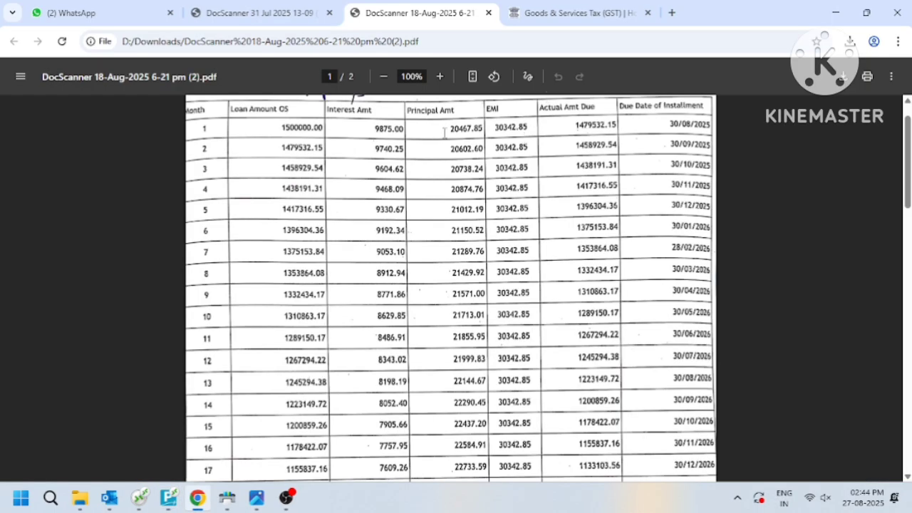
key("alt+Tab")
type("20")
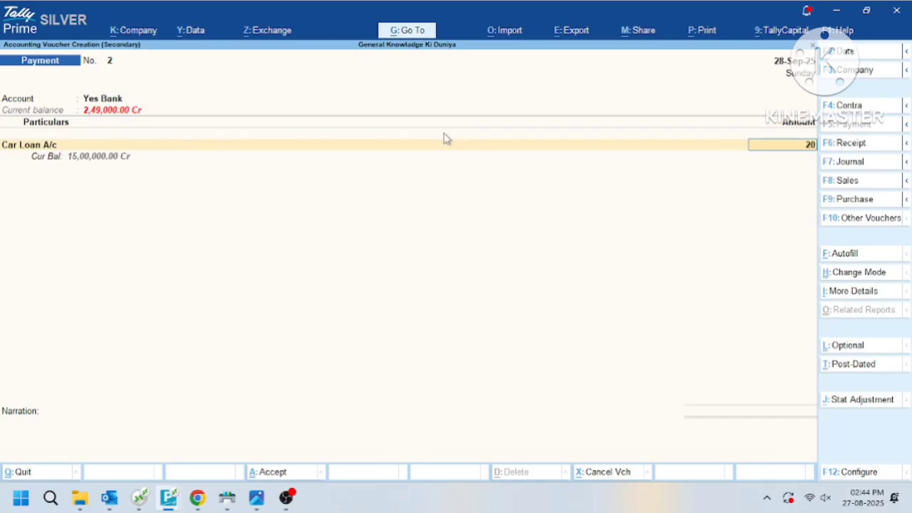
type(",467.85")
key("Return")
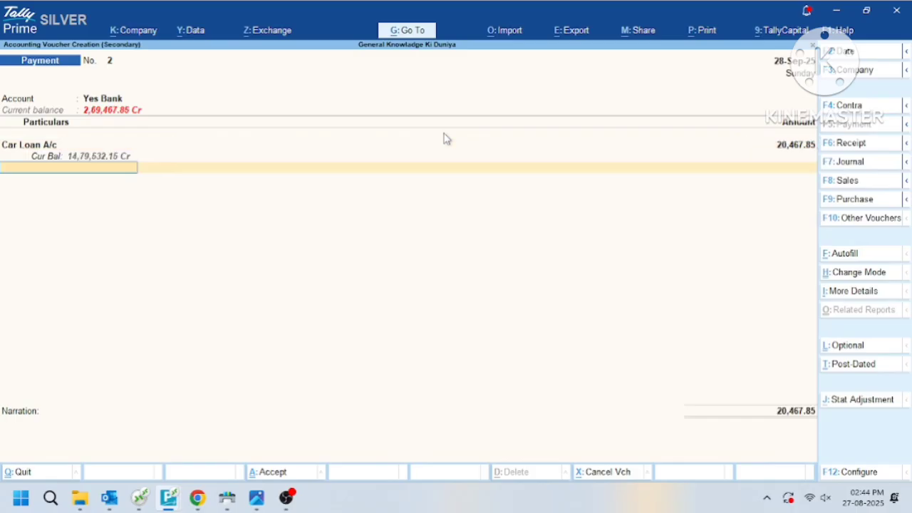
- Create an Interest on Car Loan ledger under Indirect Expenses for the voucher's second particular
type("i")
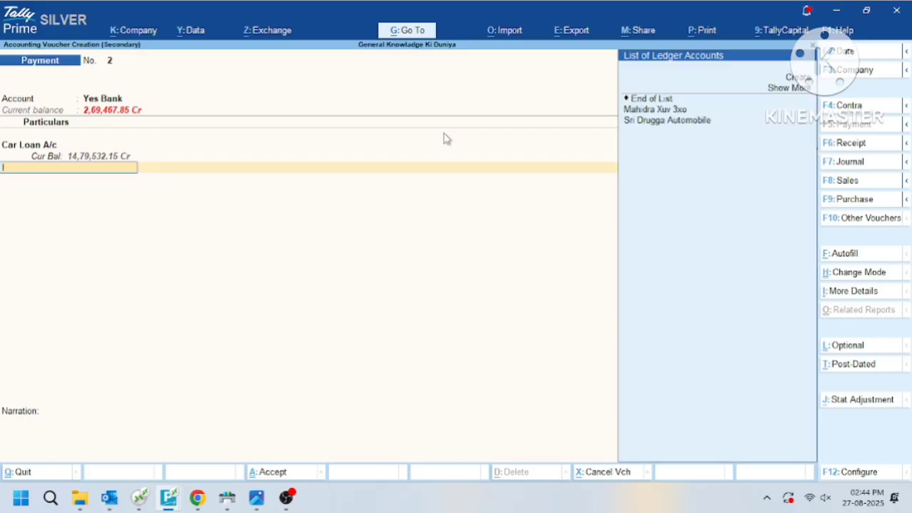
key("alt+c")
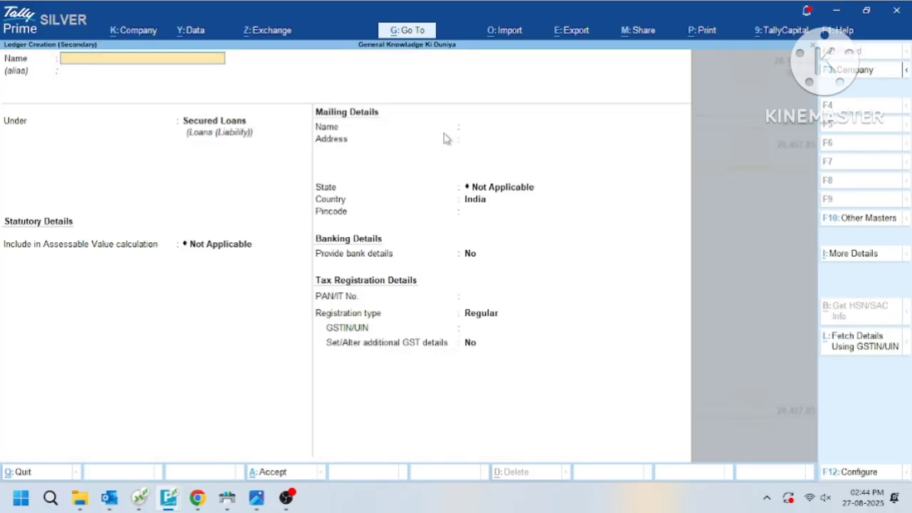
type("Interest on Car Loan")
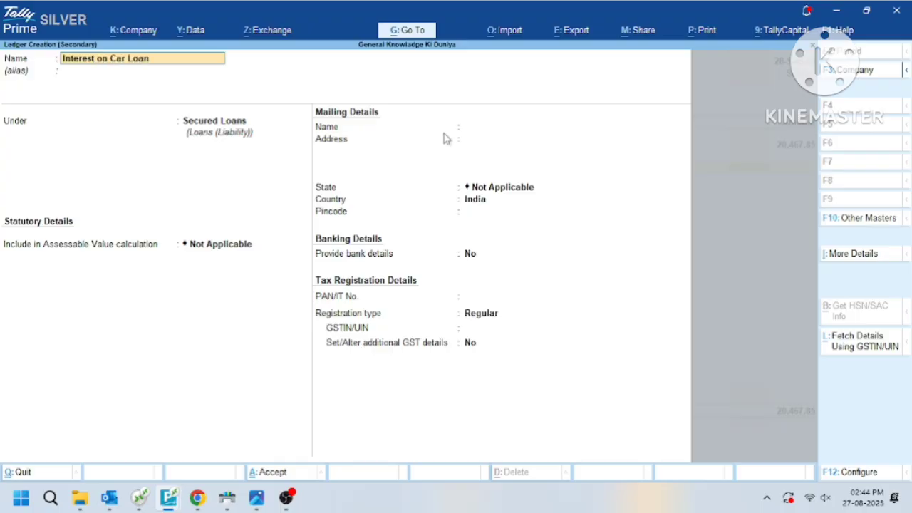
key("Return")
key("Return")
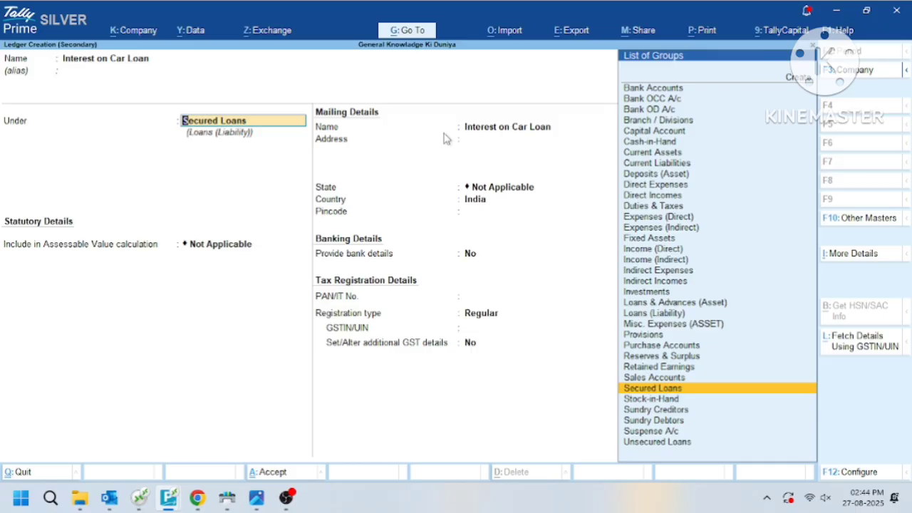
type("Ind")
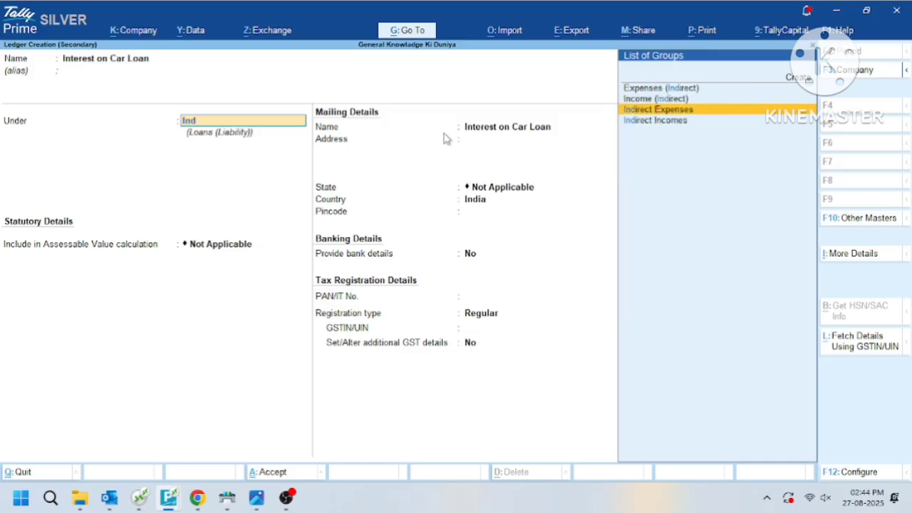
key("Return")
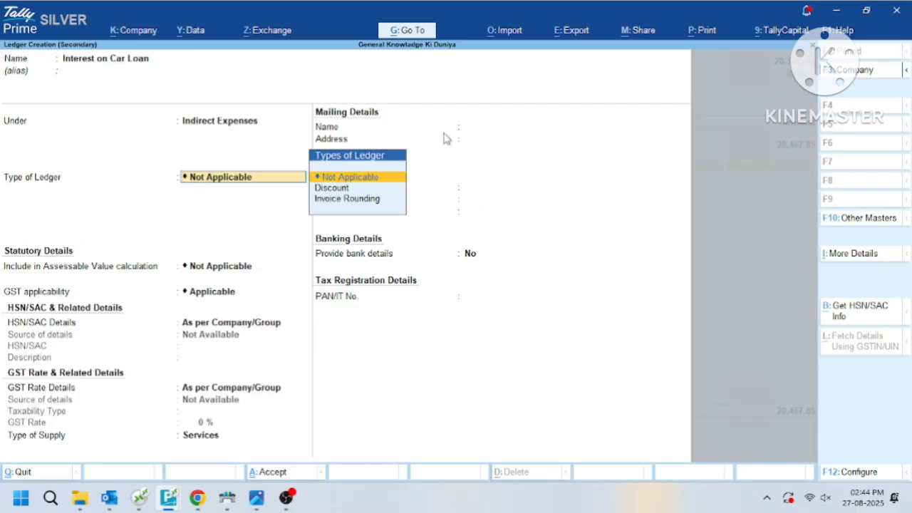
- Set GST applicability to Not Applicable for the Interest on Car Loan ledger and save the ledger
key("Return")
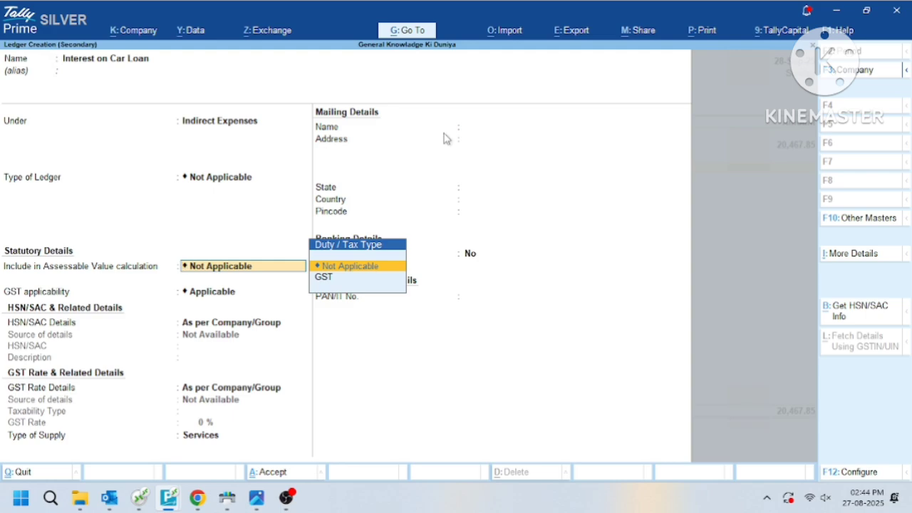
key("Return")
key("Return")
key("BackSpace")
key("Down")
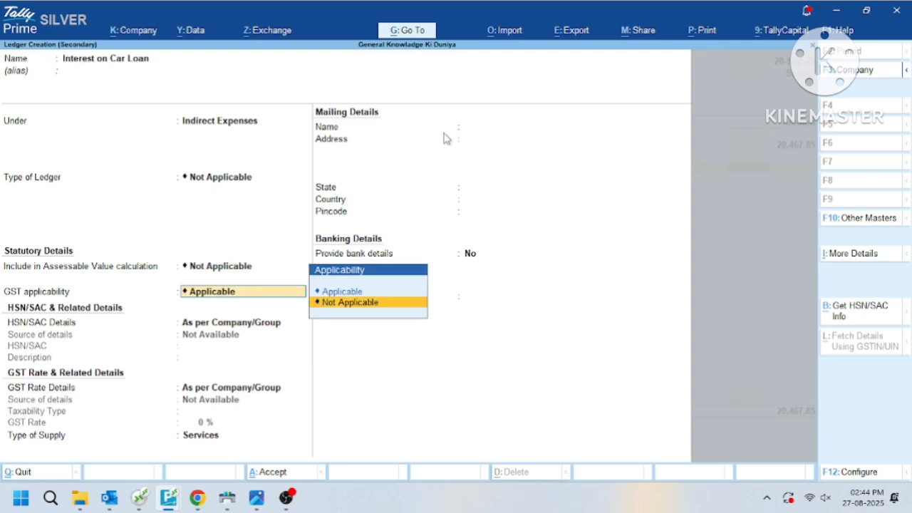
key("Return")
key("ctrl")
key("ctrl+a")
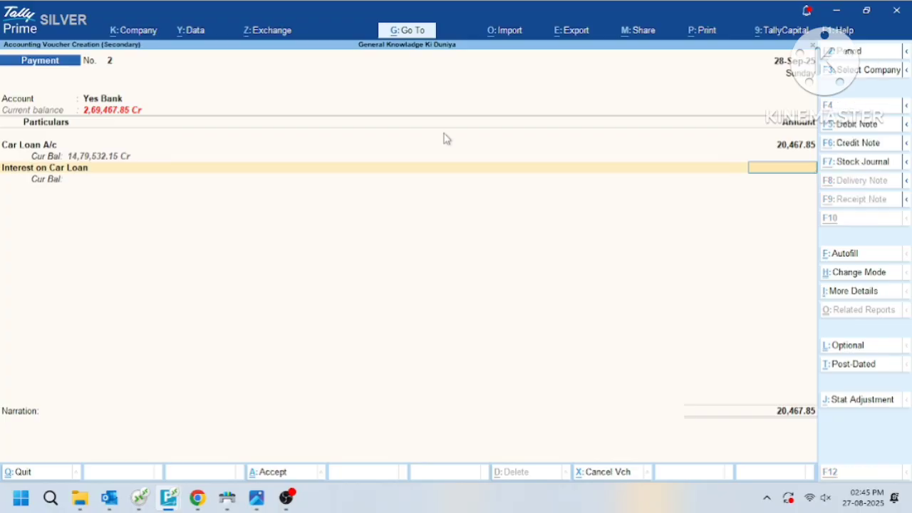
- Look up the first month's interest in the Chrome repayment schedule and enter 9,875.00 against Interest on Car Loan in TallyPrime
key("alt+Tab")
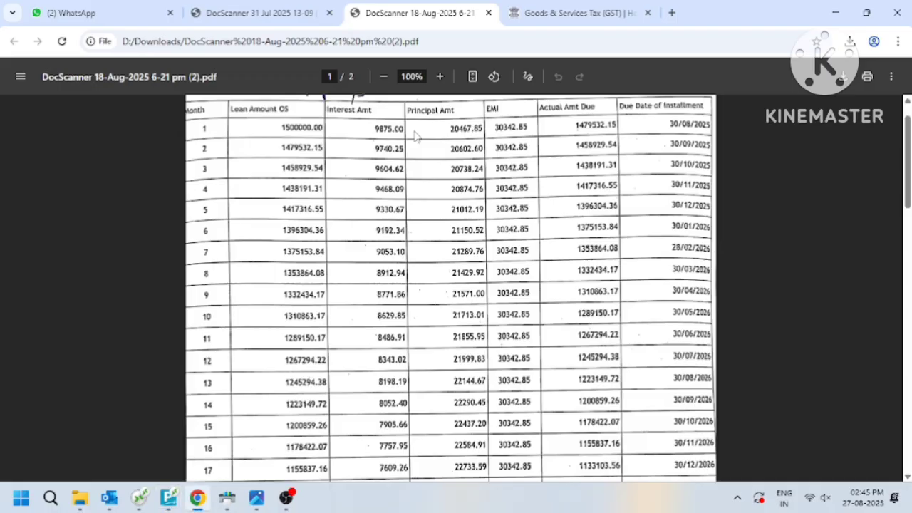
key("alt+Tab")
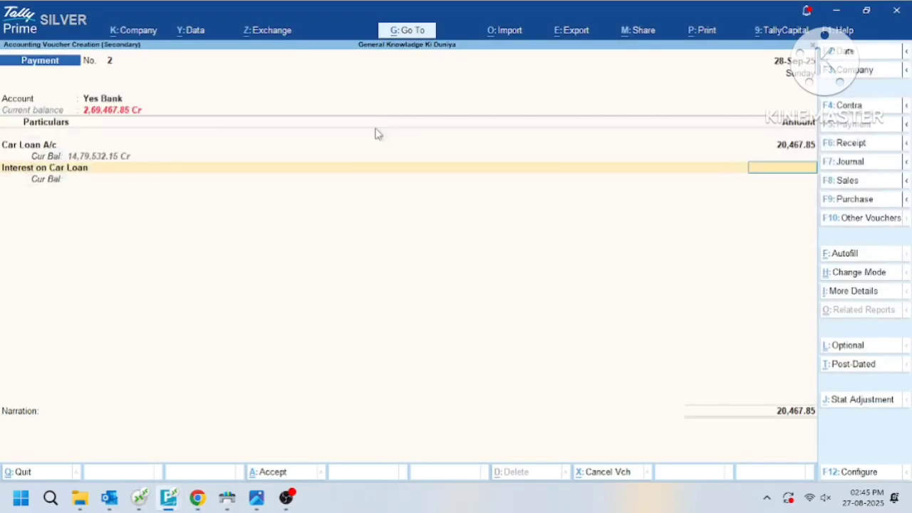
type("9875")
key("Return")
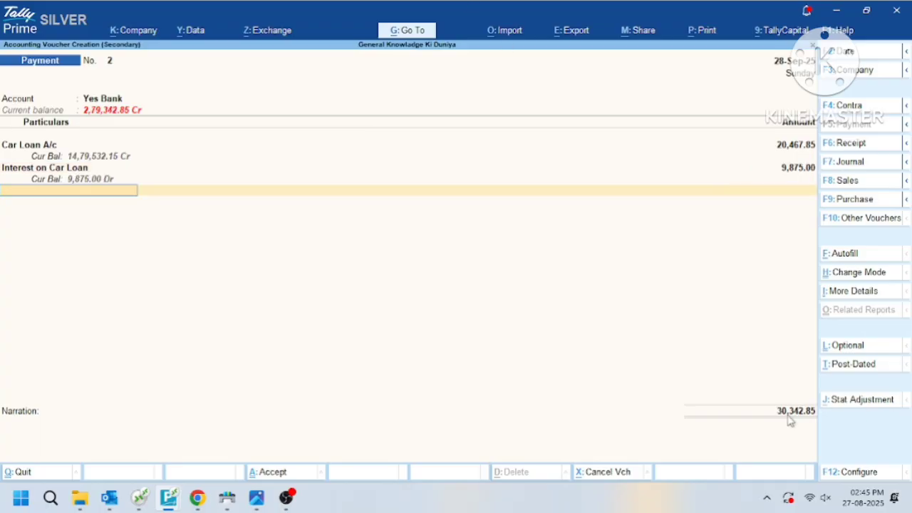
- Compare the voucher total with the first month's EMI in Chrome, and save the payment in TallyPrime with a Yes Bank cheque allocation
key("alt+Tab")
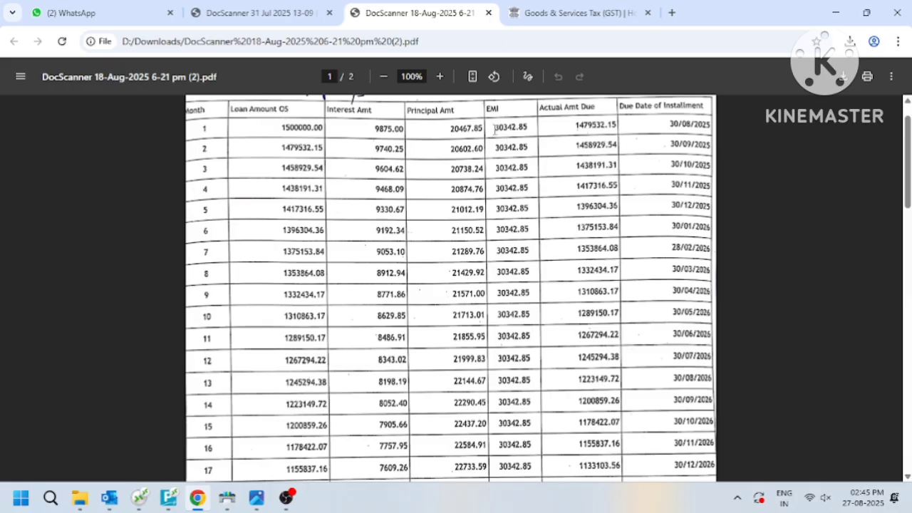
left_click_drag(495, 128, 529, 128)
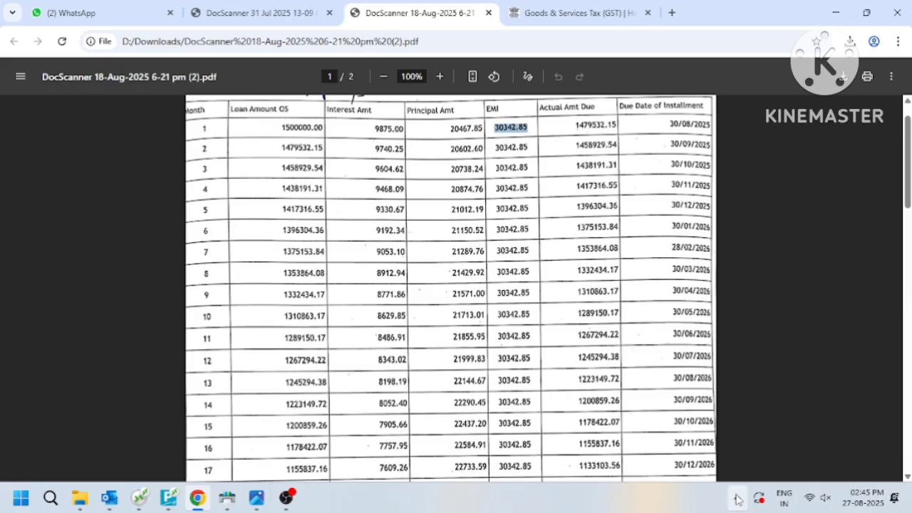
key("alt+Tab")
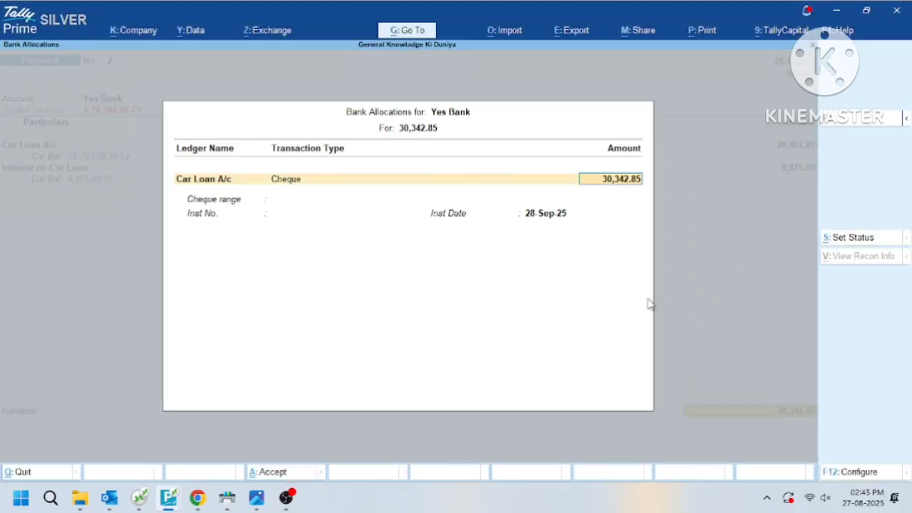
key("Return")
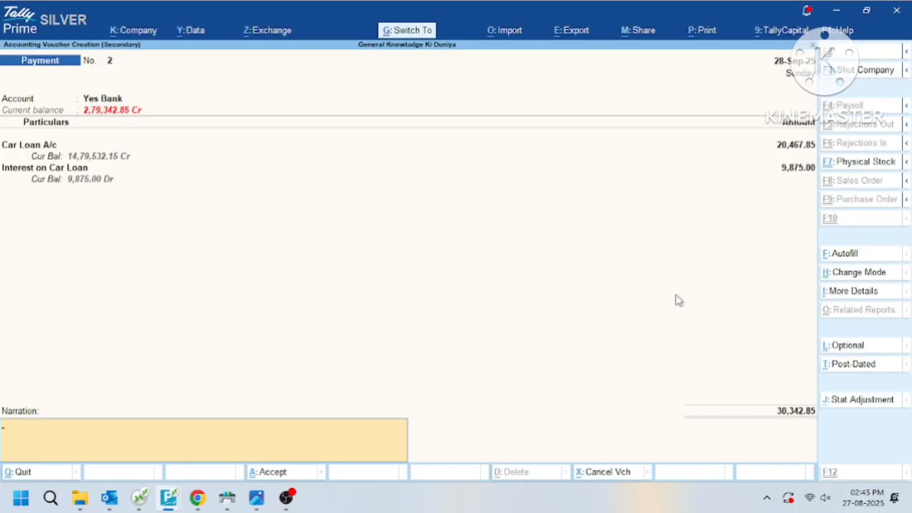
key("Return")
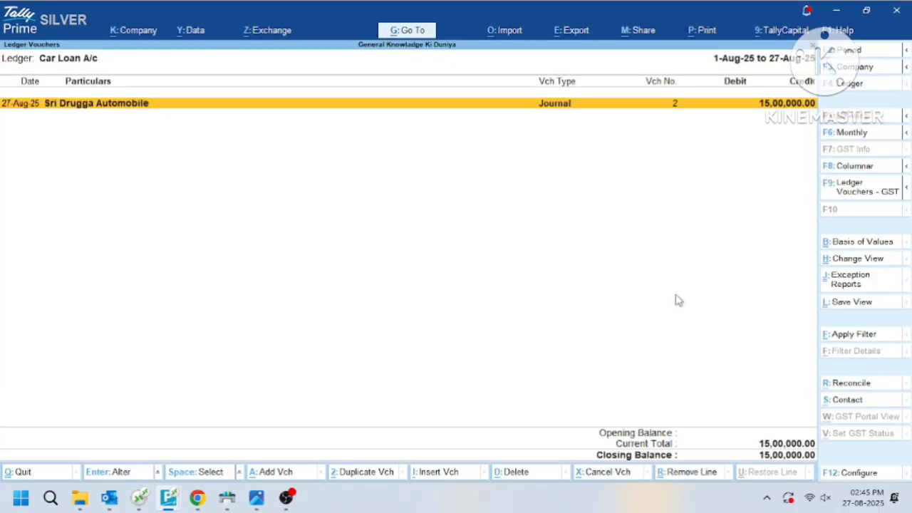
- Open the September vouchers of Car Loan A/c and check the closing balance against the repayment schedule in Chrome
key("Escape")
key("Return")
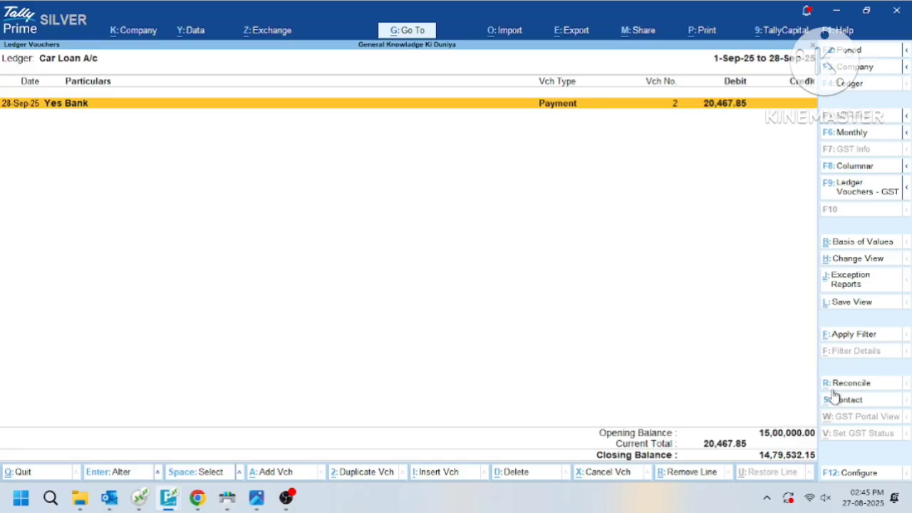
key("alt+Tab")
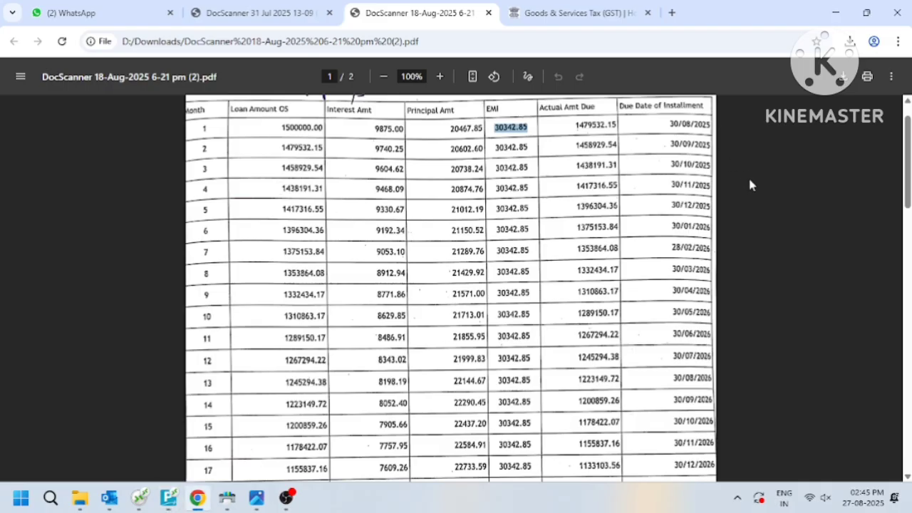
key("alt+Tab")
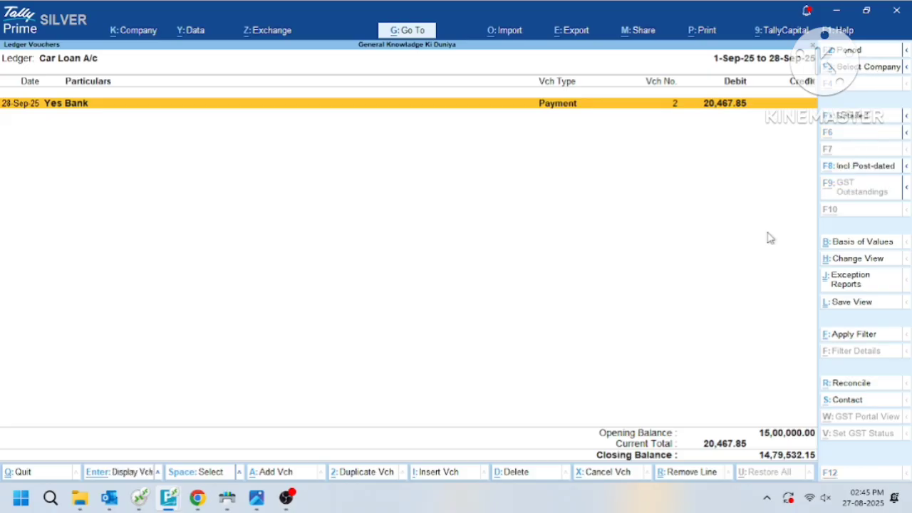
- Add another payment voucher from the Car Loan A/c ledger and date it 30-Sep-25
key("alt+a")
key("F2")
type("30.")
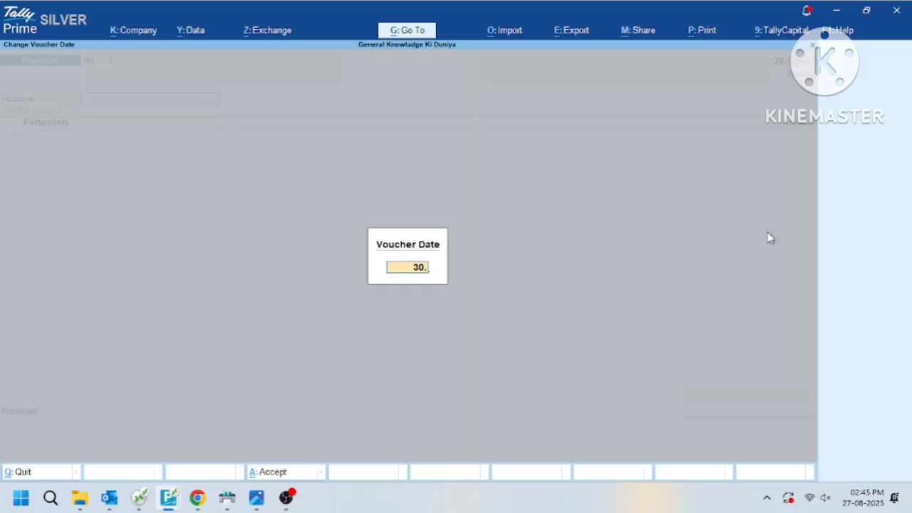
type("9.25")
key("Return")
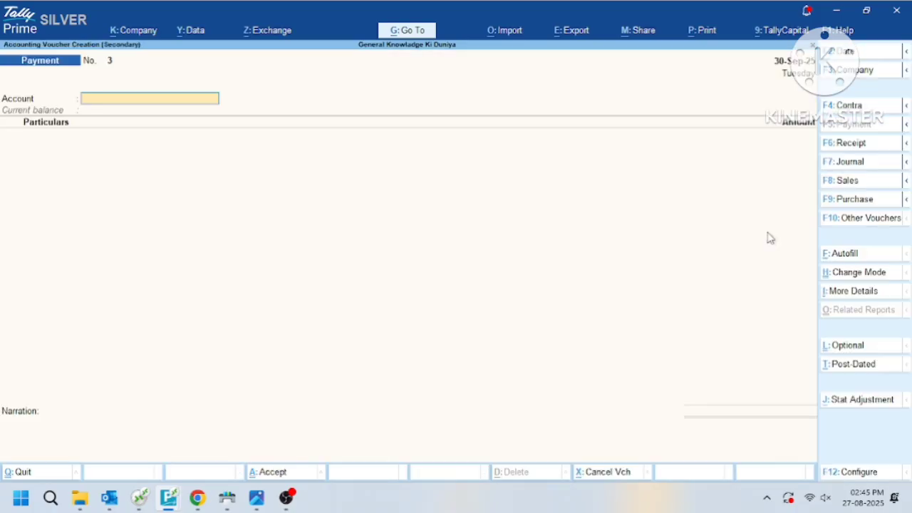
- Set Yes Bank as the paying account and Car Loan A/c as the first particular of the 30-Sep-25 payment
type("Yes")
key("Return")
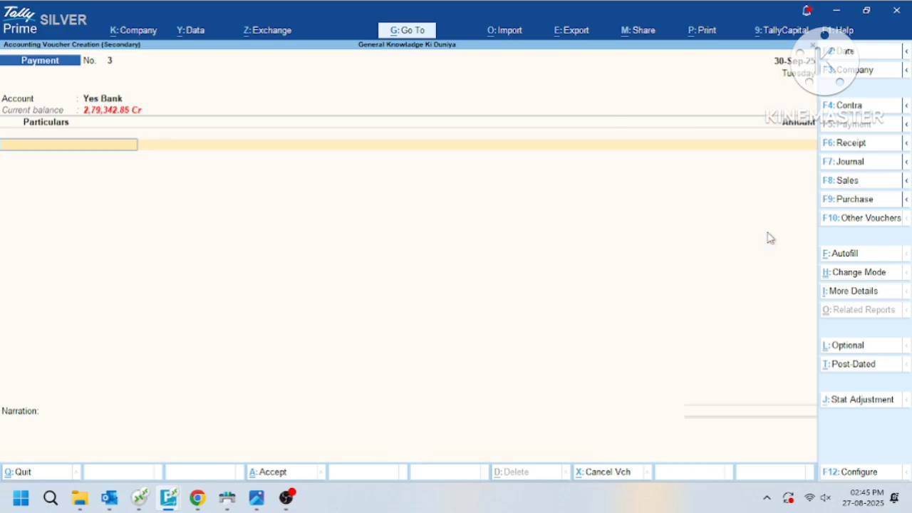
type("Car")
key("Return")
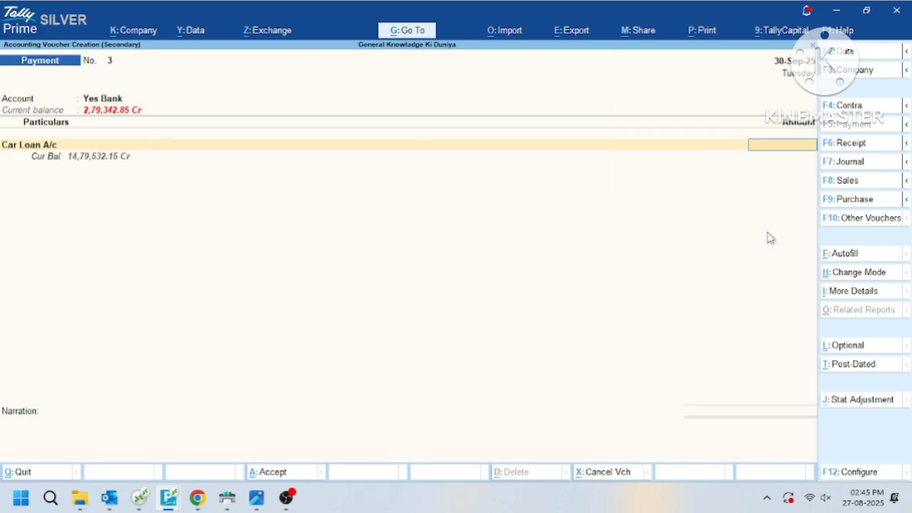
- Look up the second month's principal in the Chrome schedule and enter 20,602.60 against Car Loan A/c in TallyPrime
key("alt+Tab")
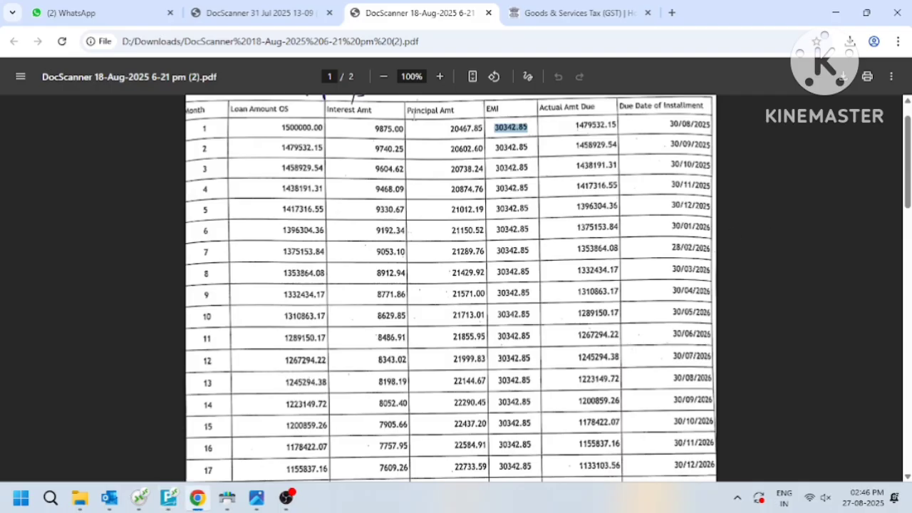
left_click(433, 145)
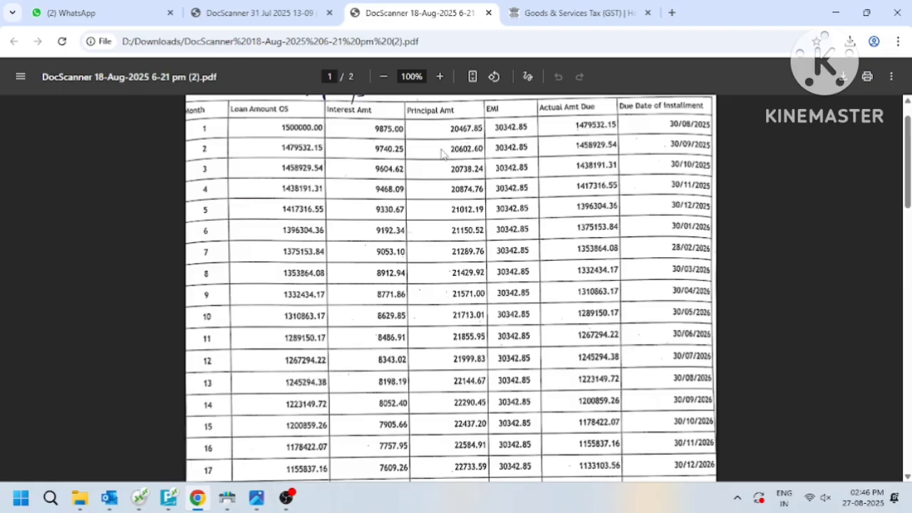
key("alt+Tab")
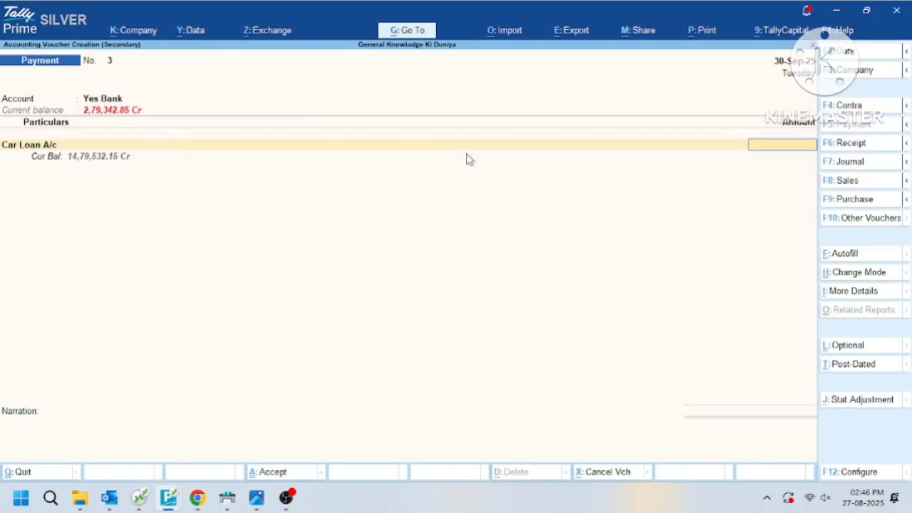
type("20602.20")
key("BackSpace")
key("BackSpace")
type("60")
key("Return")
- Add Interest on Car Loan as the second particular and enter the second month's interest of 9,740.25 from the Chrome schedule
type("Inter")
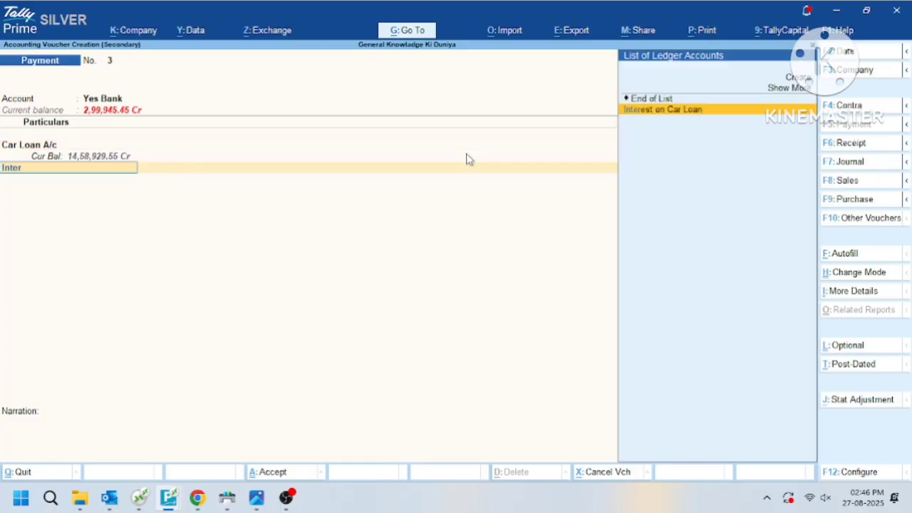
key("Return")
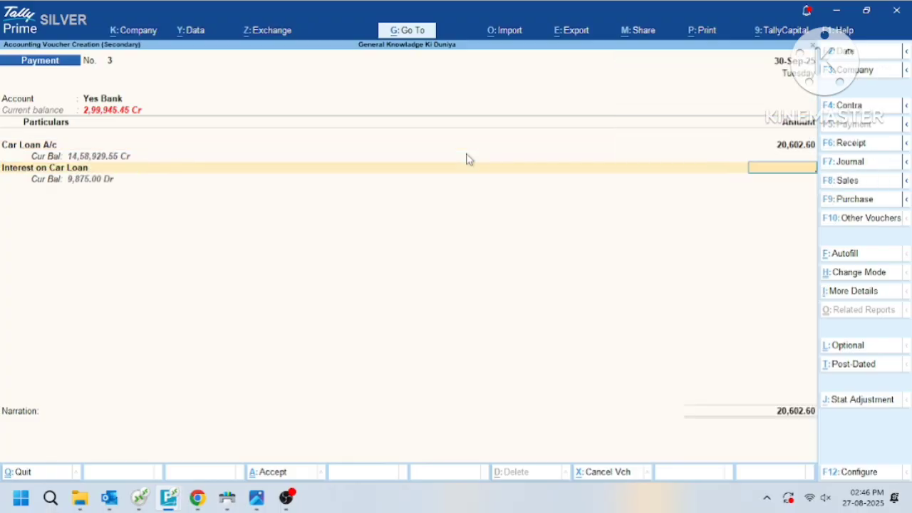
key("ctrl")
key("alt+Tab")
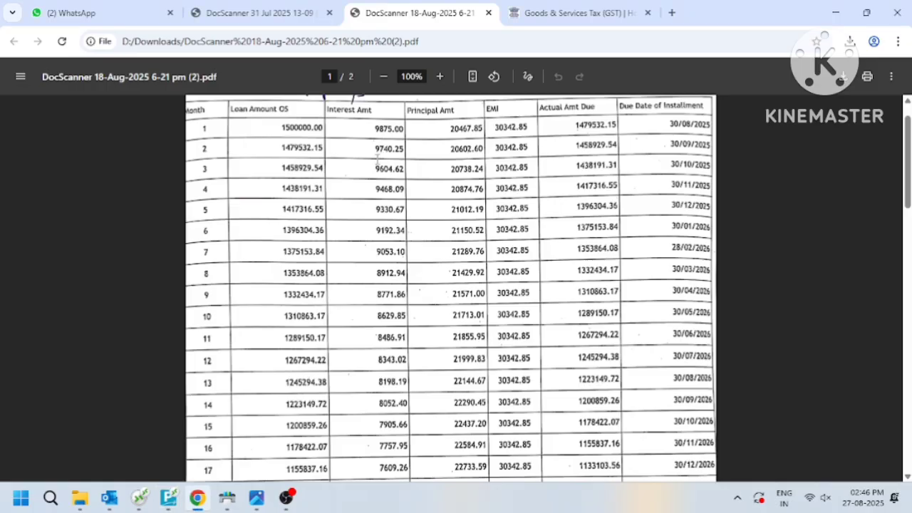
left_click_drag(374, 148, 410, 159)
key("alt+Tab")
type("9,7")
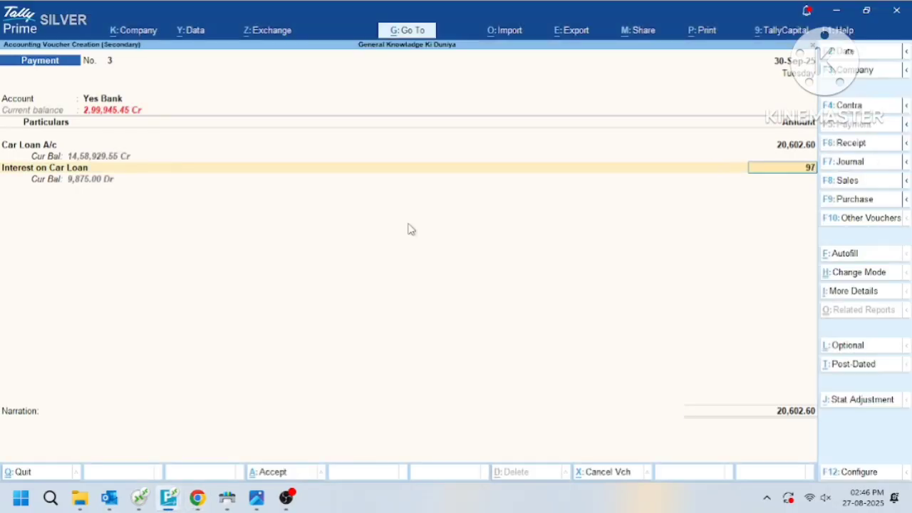
type("40.25")
key("Return")
- Check the second month's EMI in the Chrome repayment schedule against the voucher total and return to TallyPrime
key("alt+Tab")
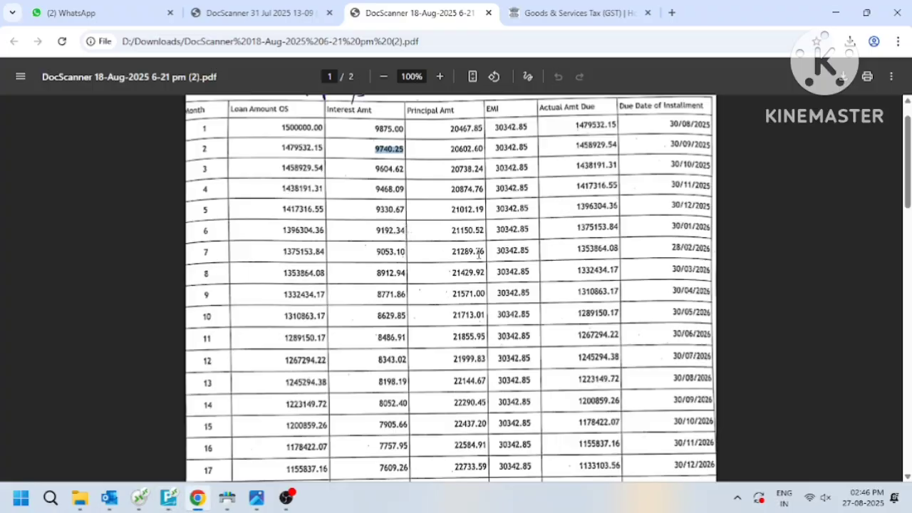
left_click_drag(495, 149, 533, 145)
key("alt+Tab")
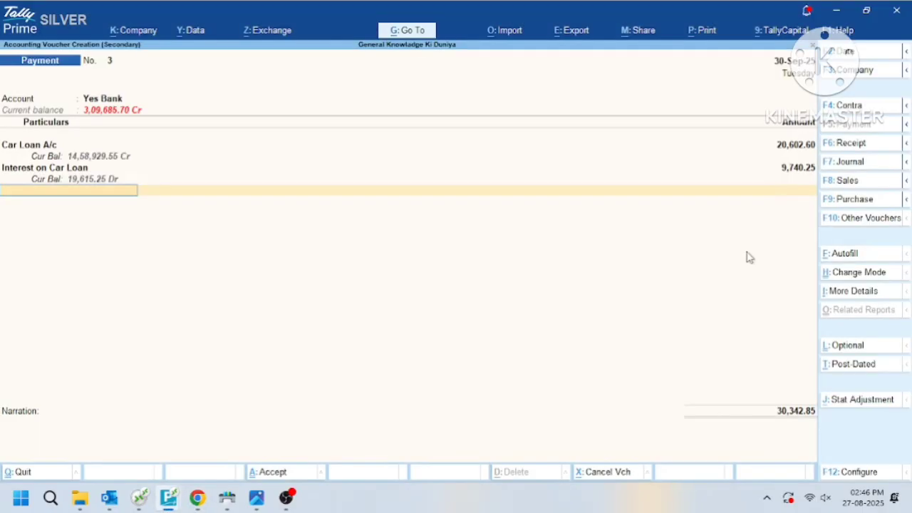
- Save the second EMI payment with a Yes Bank cheque allocation to Car Loan A/c, instrument date 30-Sep-25, and no narration
key("Return")
key("Return")
key("Return")
key("Return")
key("Return")
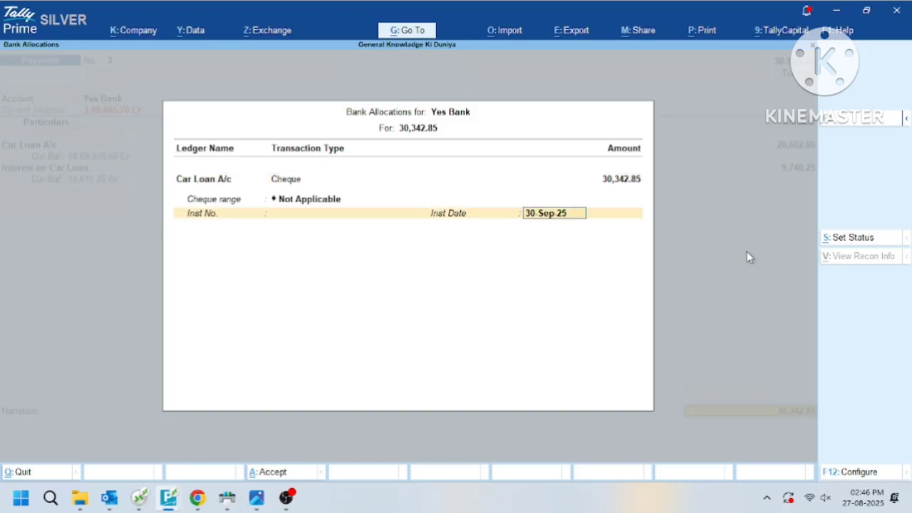
key("Return")
key("Return")
key("Return")
key("Return")
key("Return")
key("Escape")
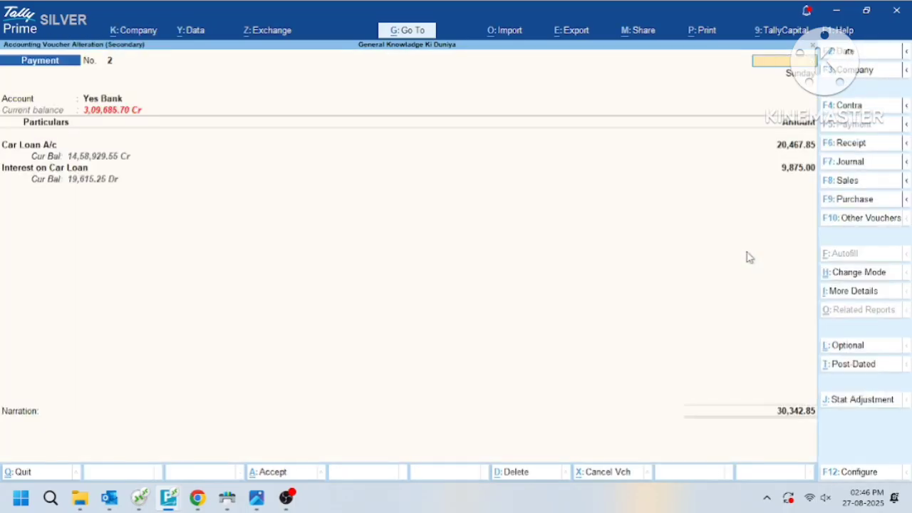
- Close the first EMI payment voucher and reload the Car Loan A/c ledger to check its September entries and closing balance
key("Escape")
key("Return")
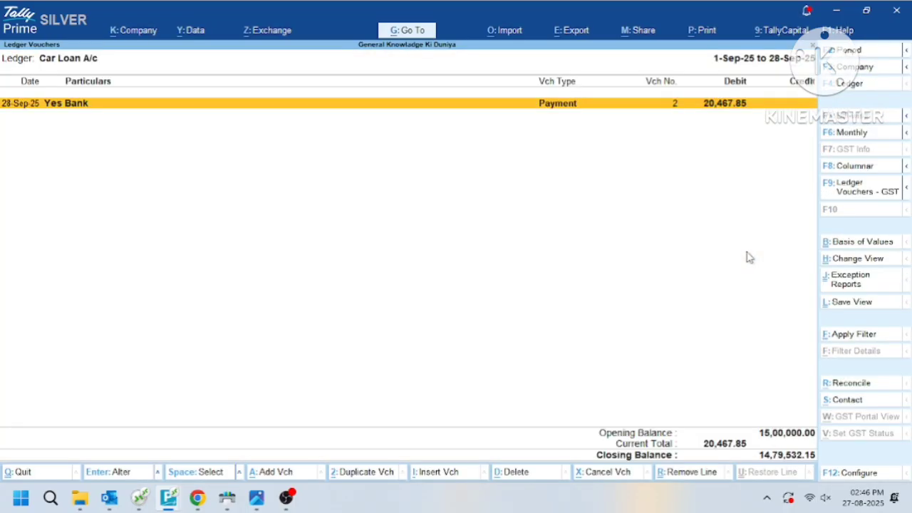
key("F4")
key("Return")
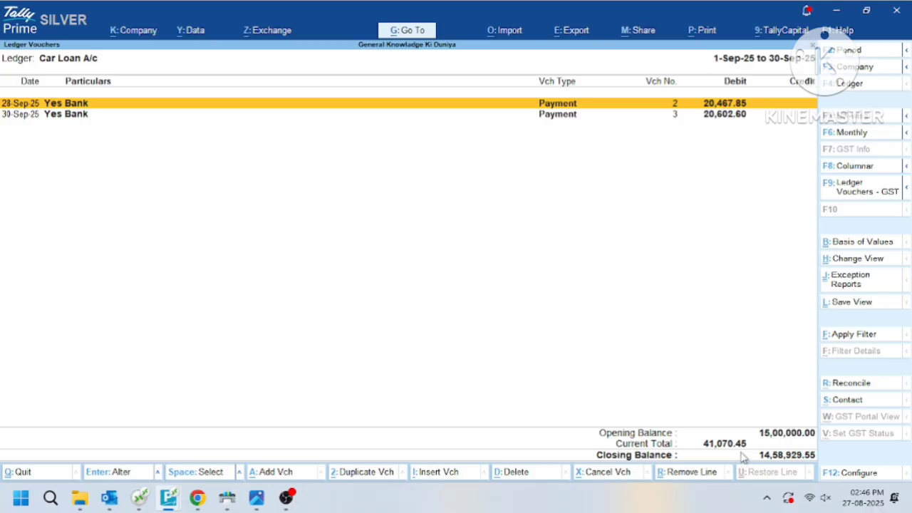
- Review the Interest on Car Loan ledger's September payment entries, and return to the Gateway of Tally
key("Escape")
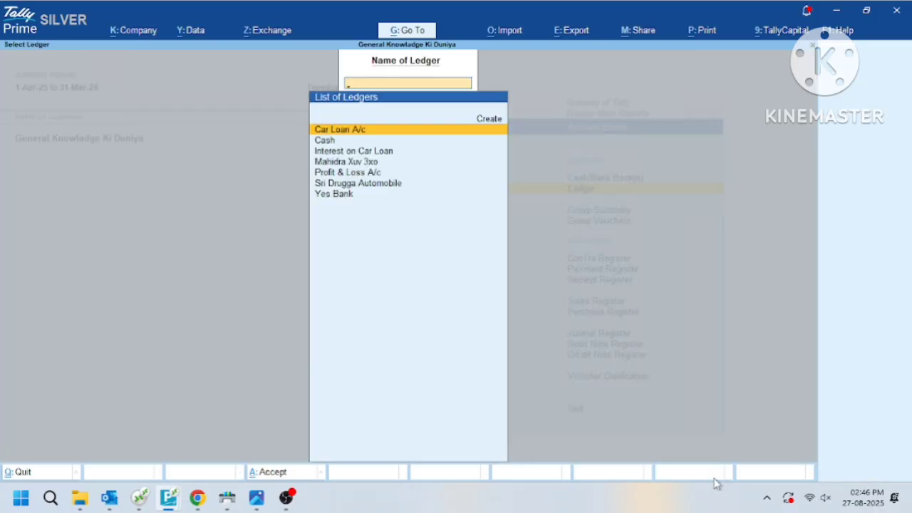
type("In")
key("Return")
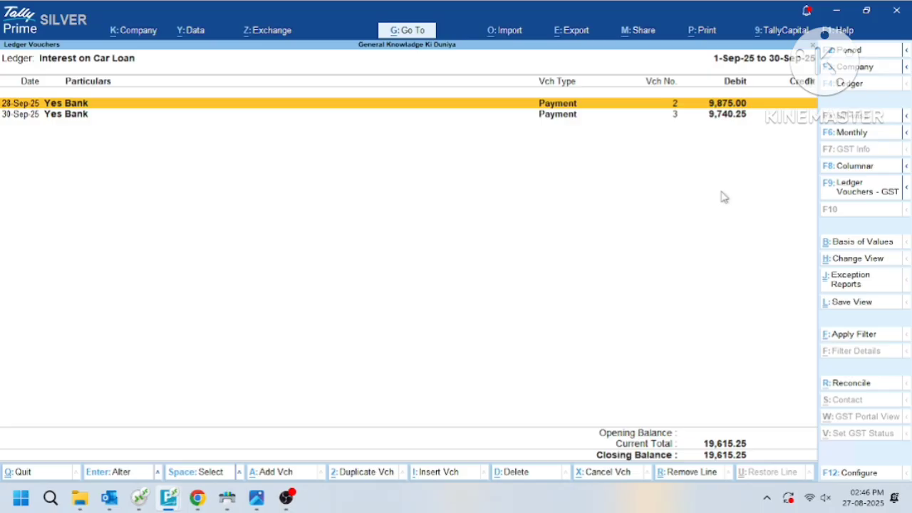
key("Escape")
key("Escape")
key("Escape")
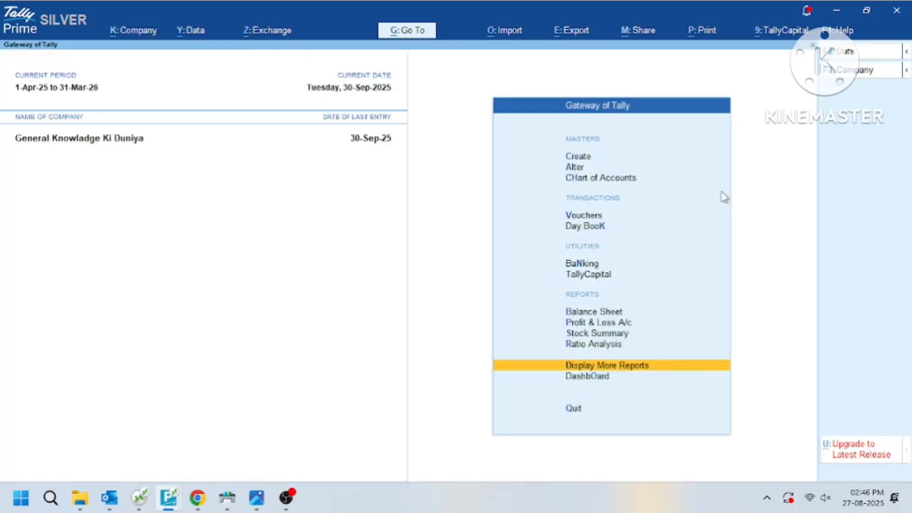
- Examine the Indirect Expenses breakdown in the Profit & Loss A/c for the car loan interest, and close the report
key("p")
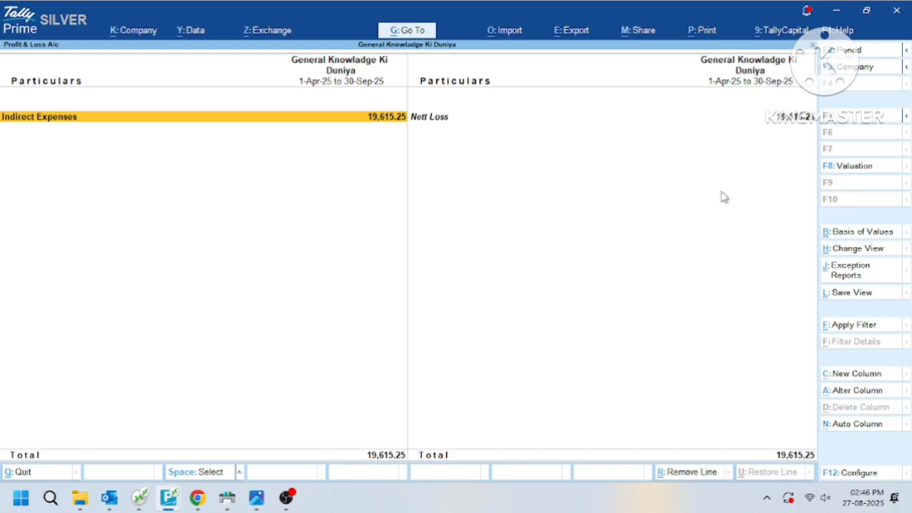
key("Return")
key("Return")
key("Escape")
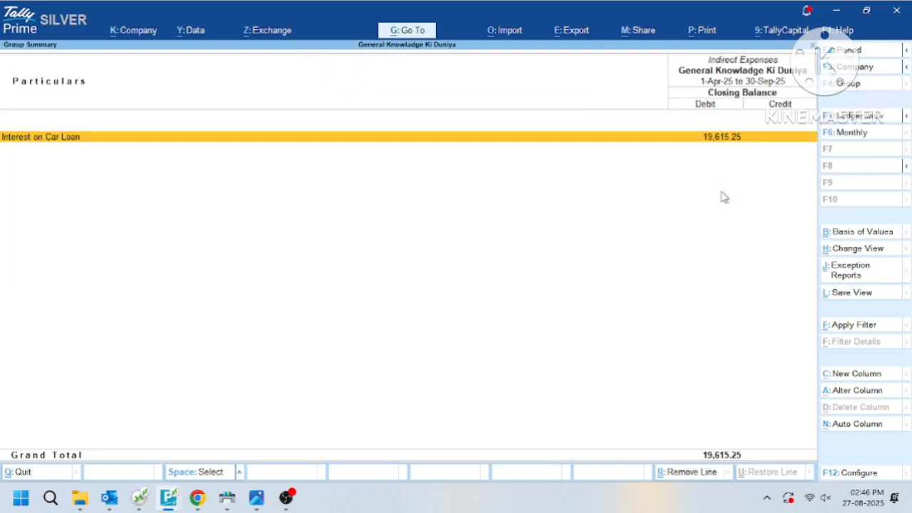
key("Escape")
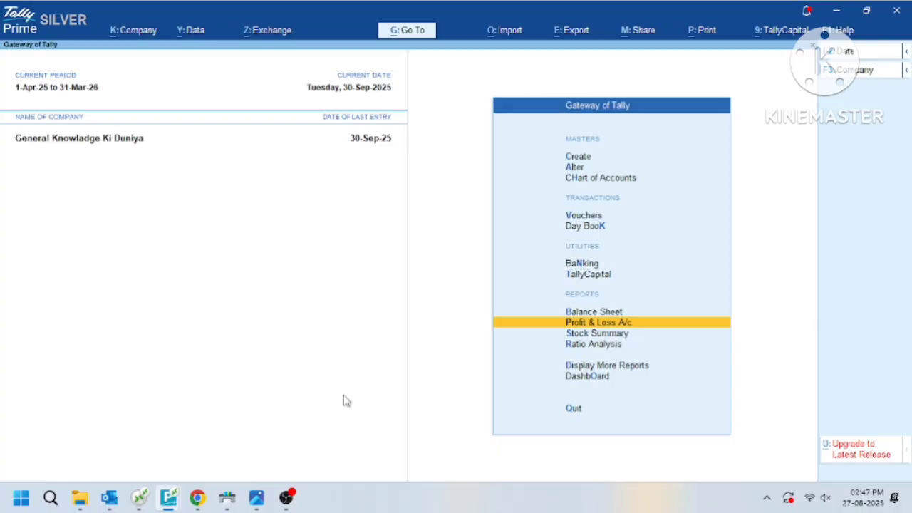
- Display the Car Loan A/c ledger vouchers from the account books to review the remaining loan balance
type("dalCar")
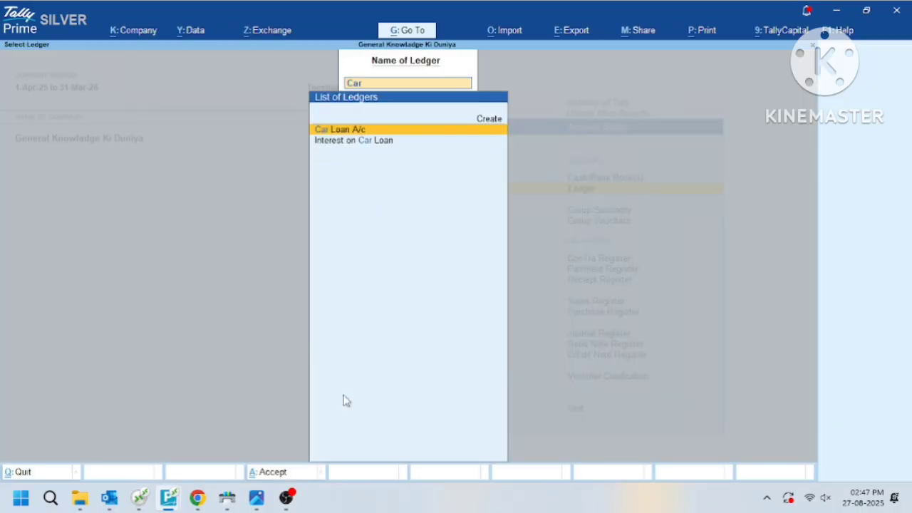
key("Return")
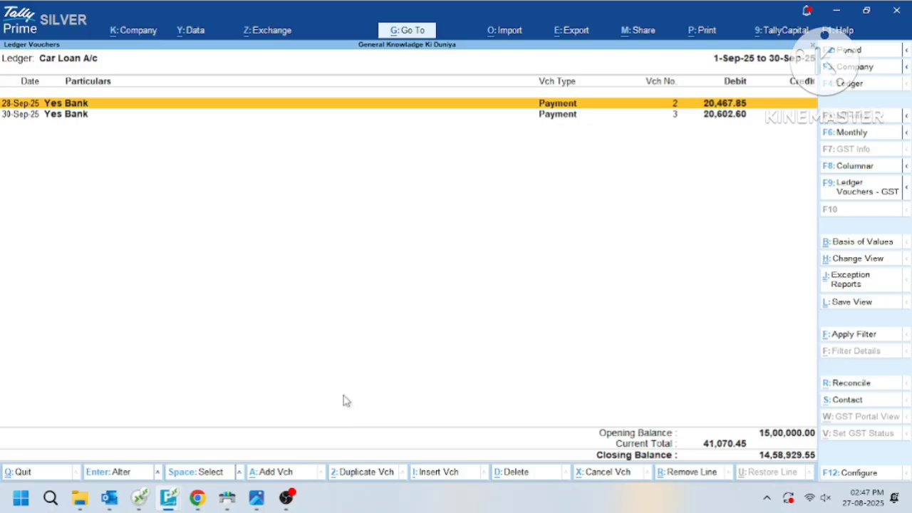